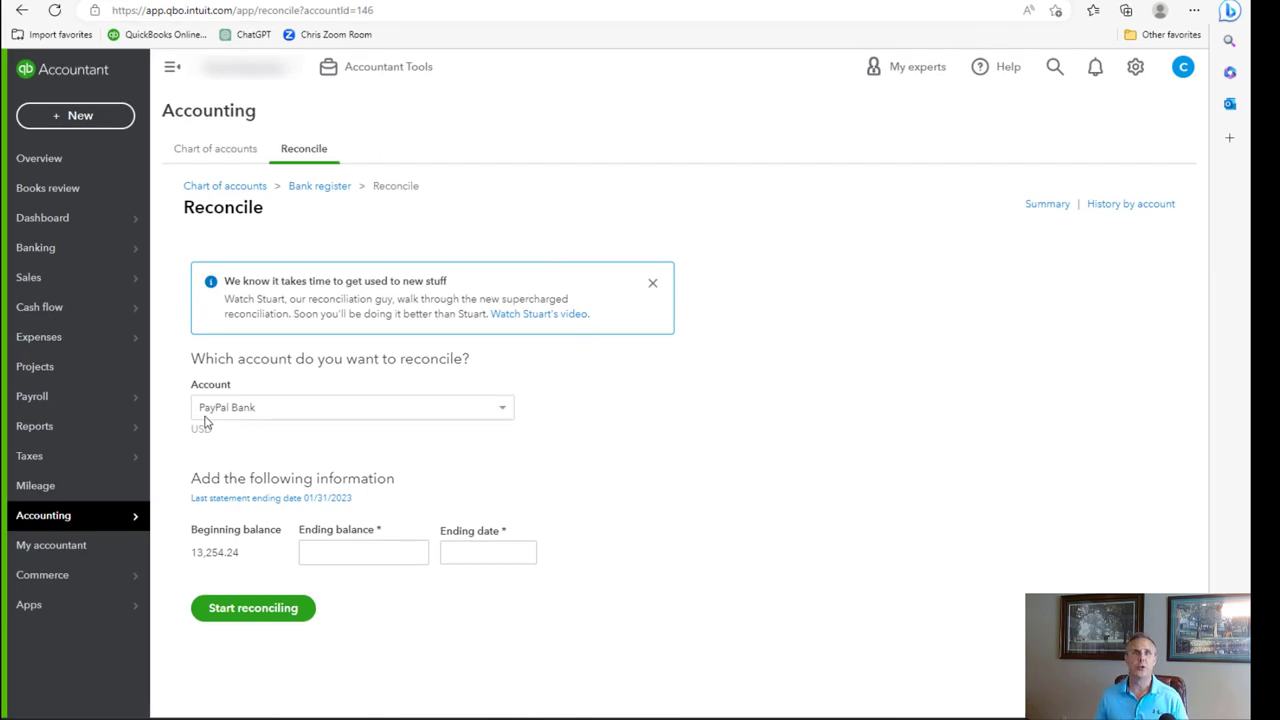
Step: Copy the USD ending available balance, 2,249.77, from the PayPal statement 2023-02.PDF into the PayPal Bank reconciliation's ending balance
left_click(340, 552)
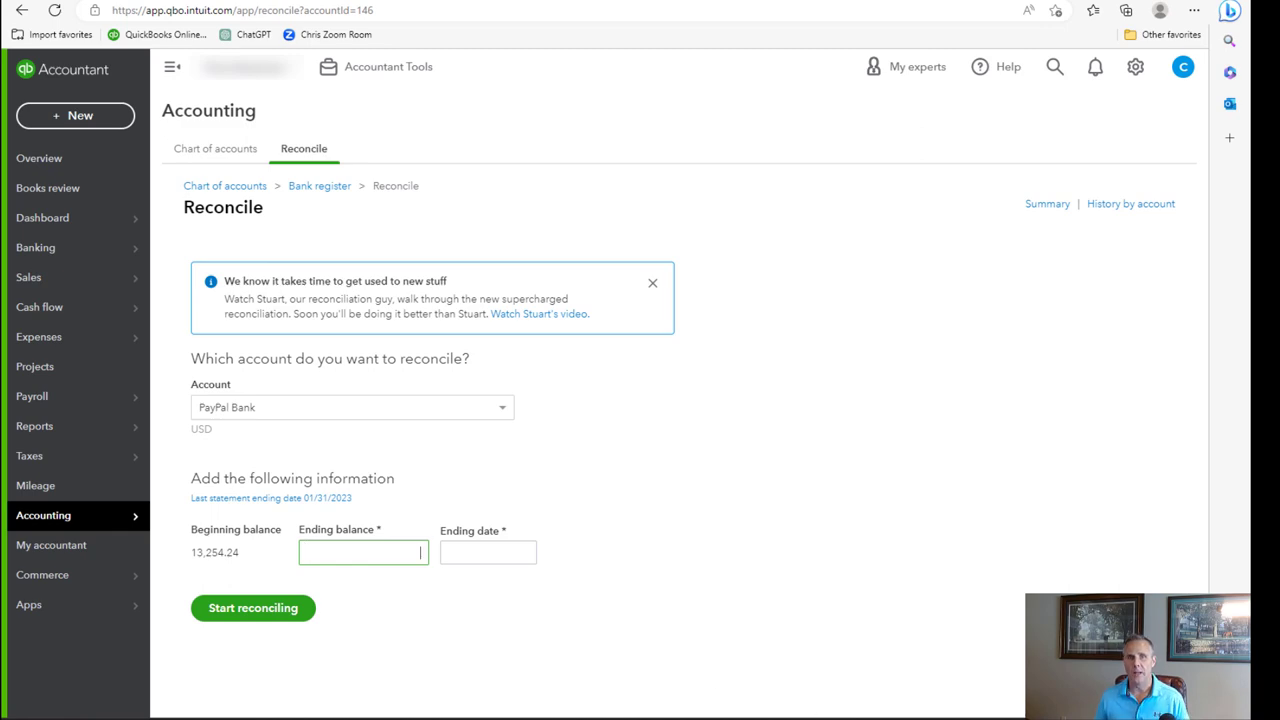
key("alt+Tab")
scroll(537, 580, "down", 10)
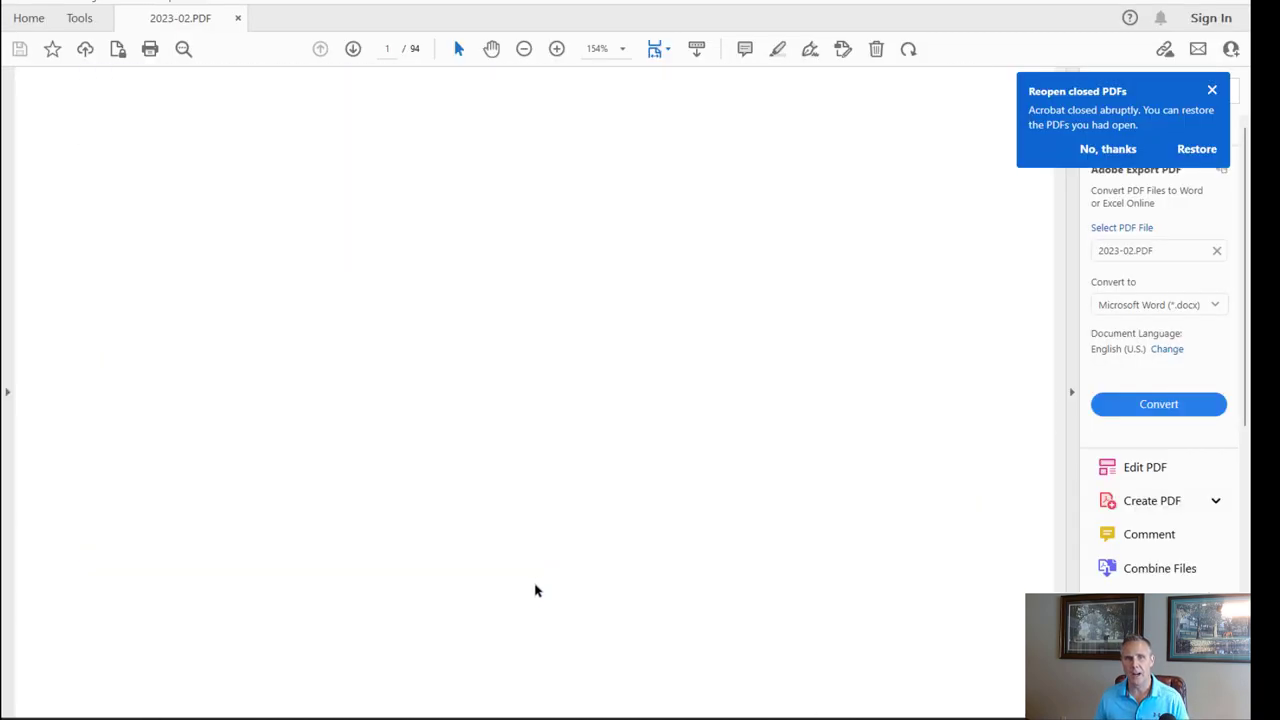
scroll(535, 590, "up", 5)
left_click_drag(457, 535, 528, 543)
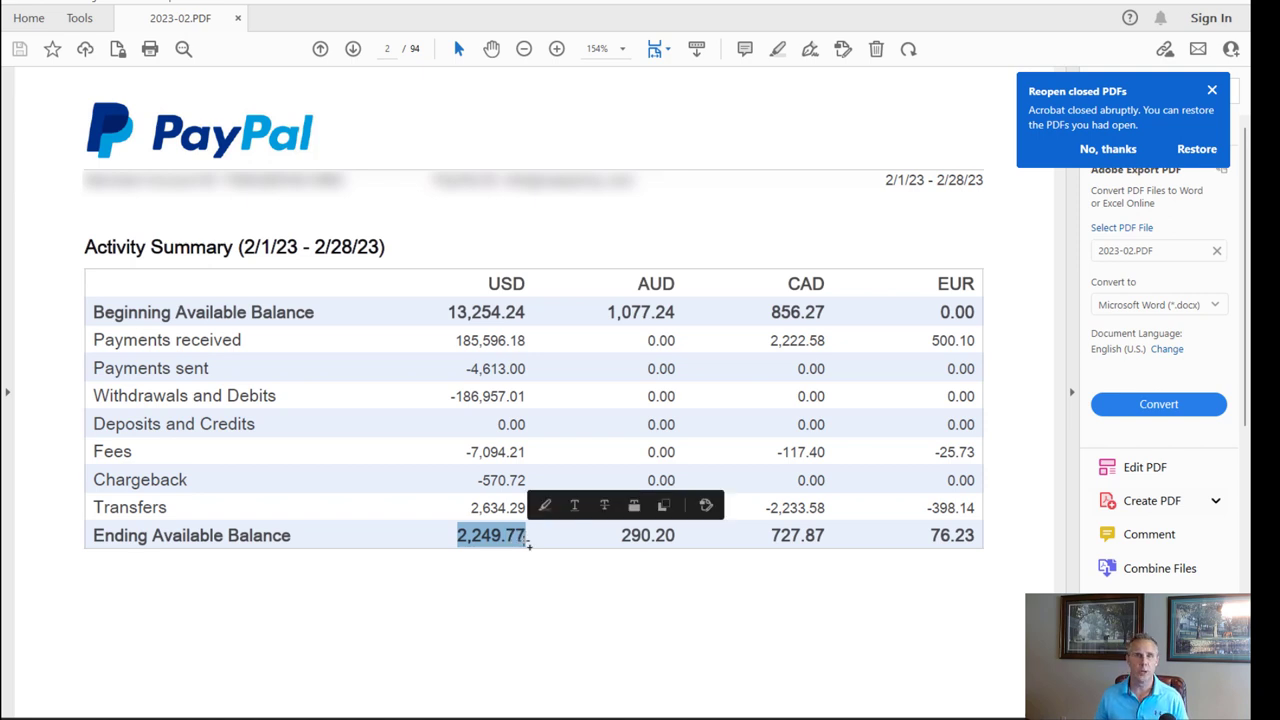
key("ctrl+c")
key("alt+Tab")
left_click(422, 552)
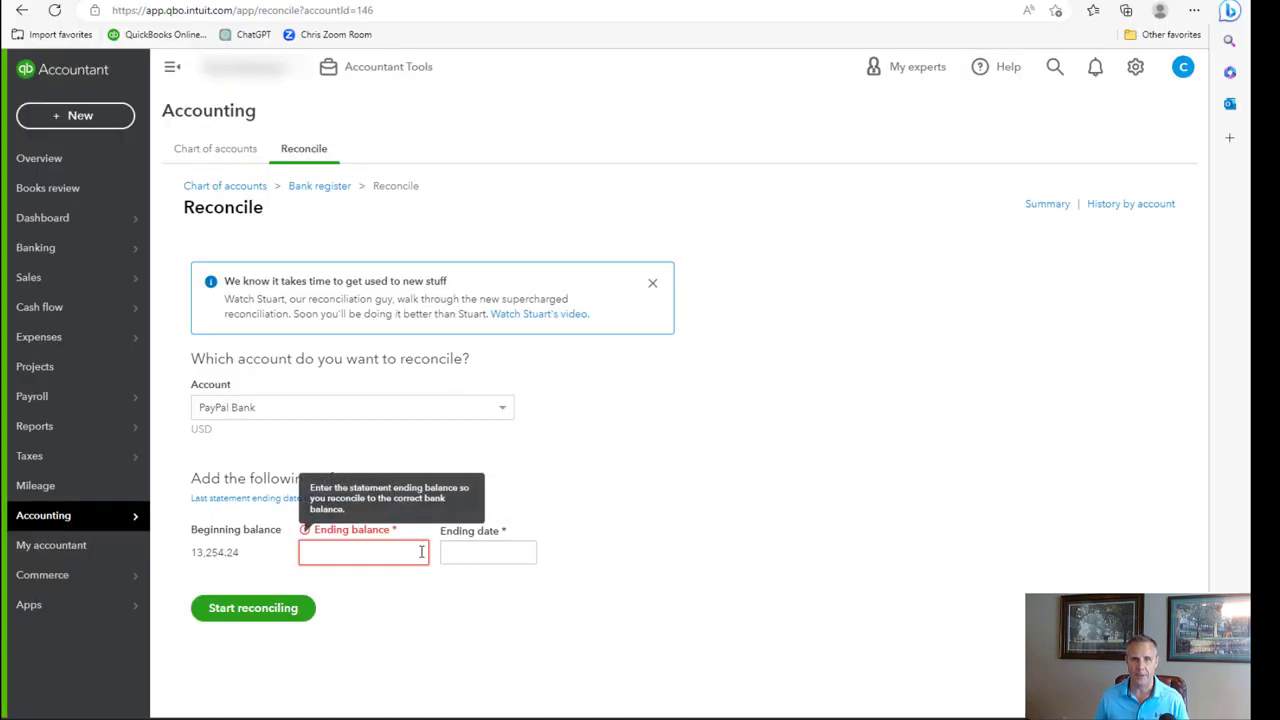
key("ctrl+v")
Step: Set the statement ending date to 2/28/2023 and start reconciling the PayPal Bank account
left_click(471, 552)
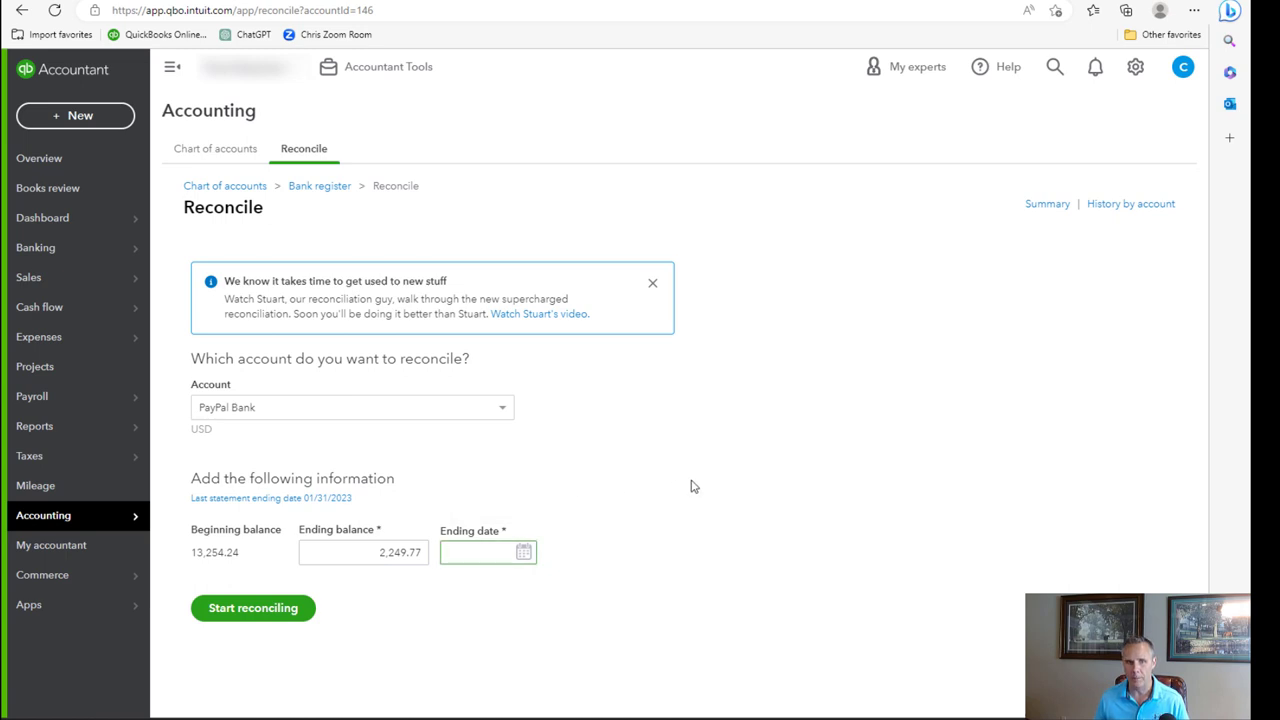
type("2/28/2023")
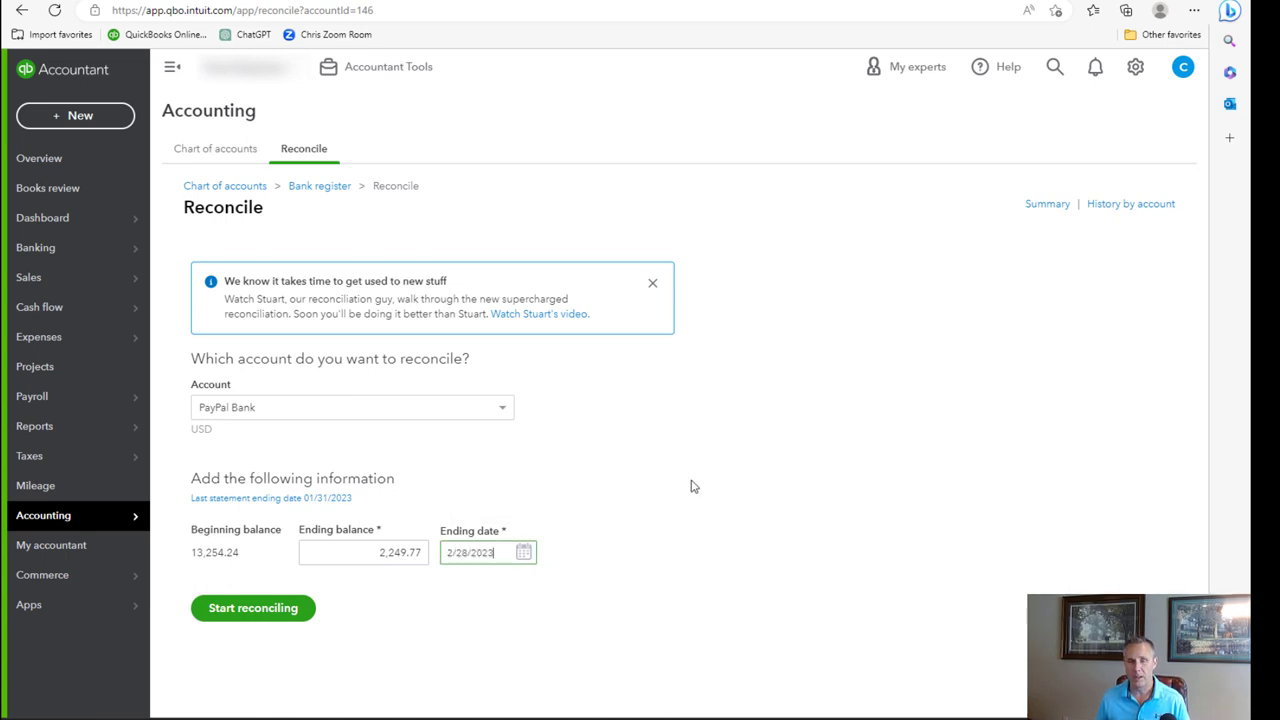
key("Tab")
left_click(270, 610)
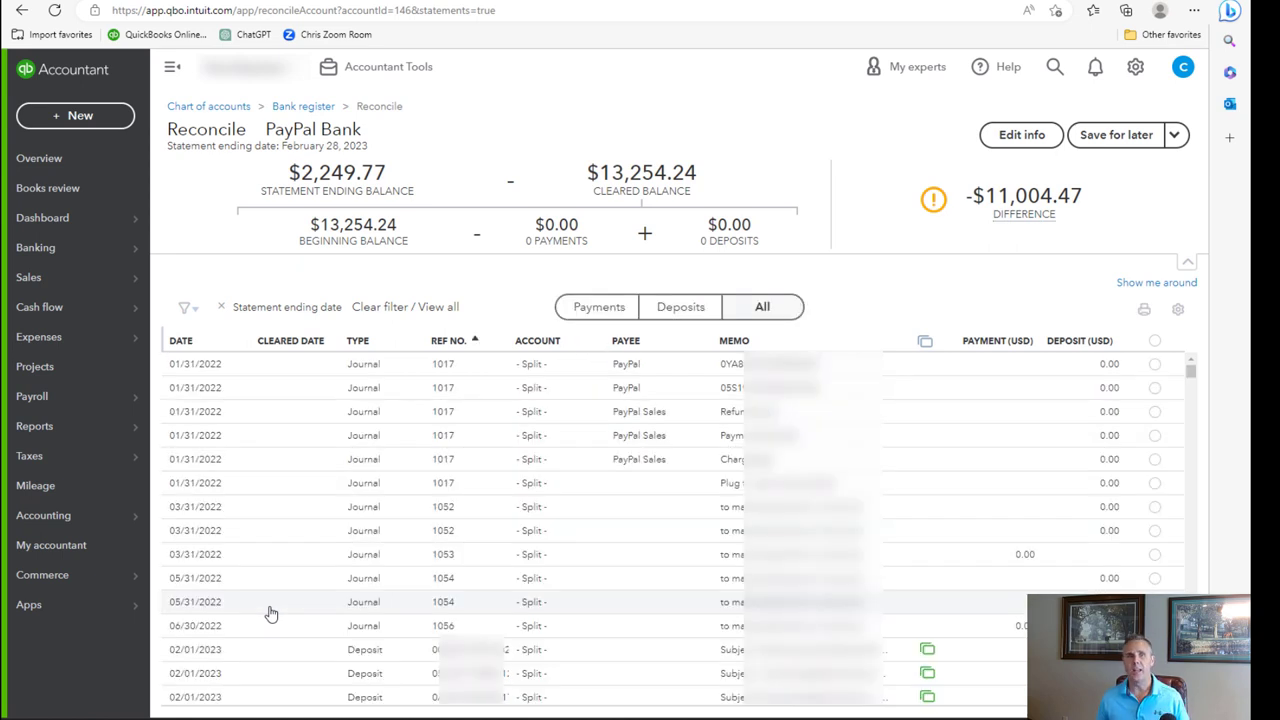
Step: Filter the reconciliation transactions with a custom date range ending 03/01/2023
left_click(192, 311)
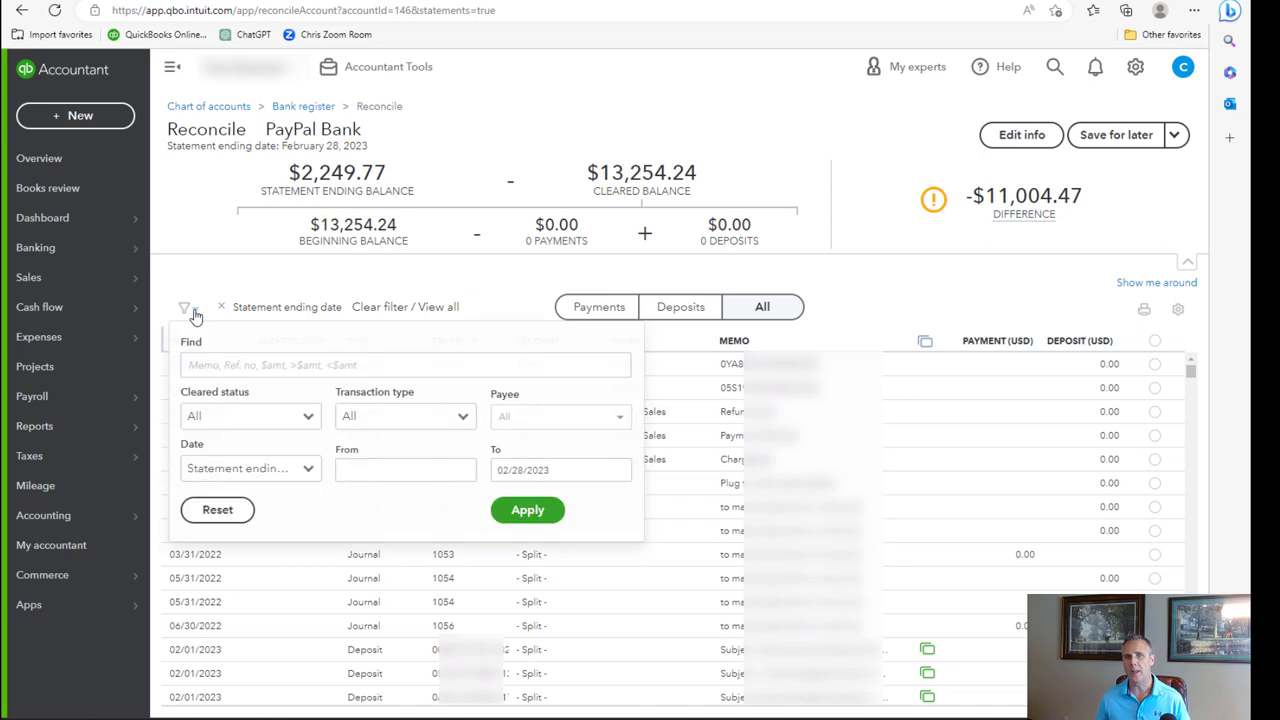
left_click_drag(572, 470, 463, 471)
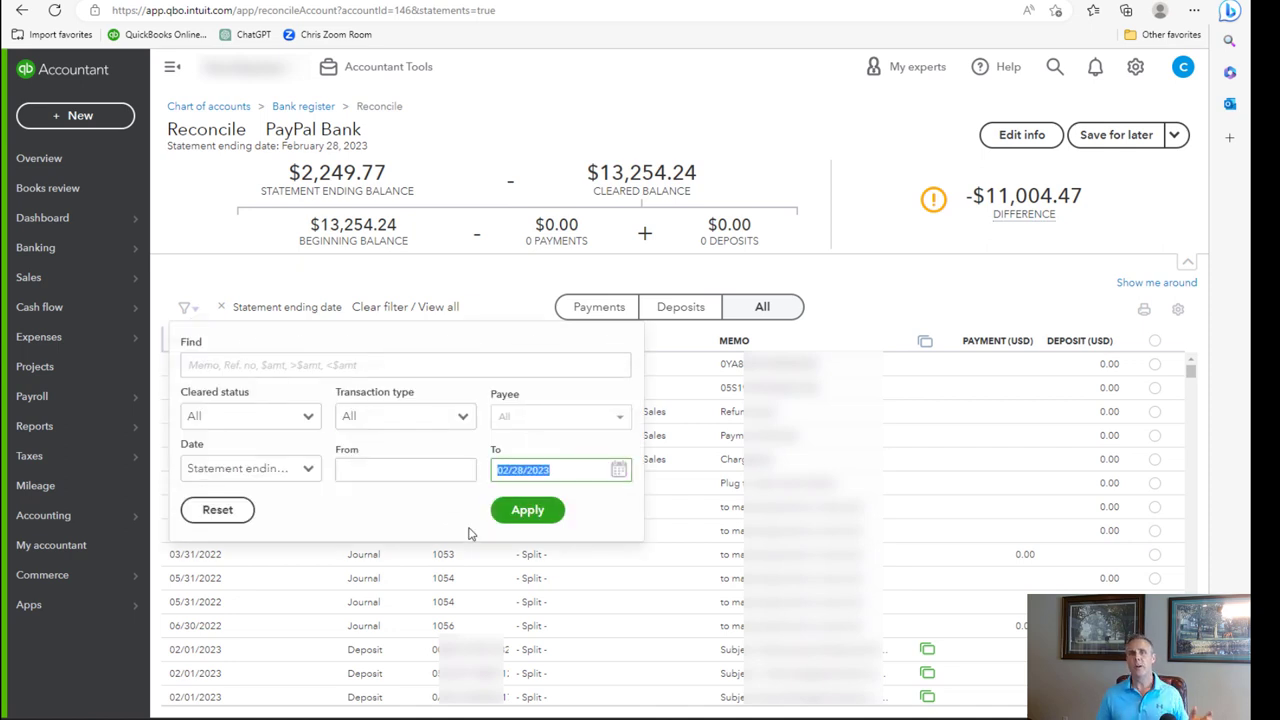
left_click(619, 470)
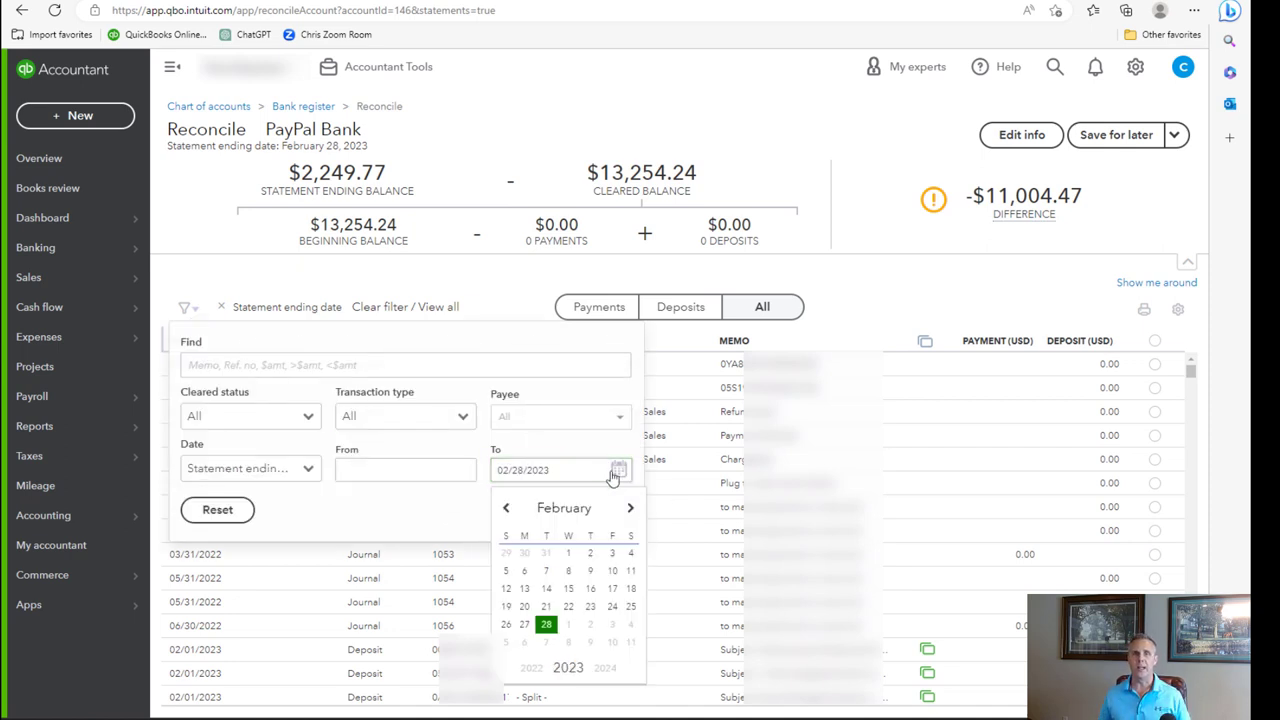
left_click(569, 629)
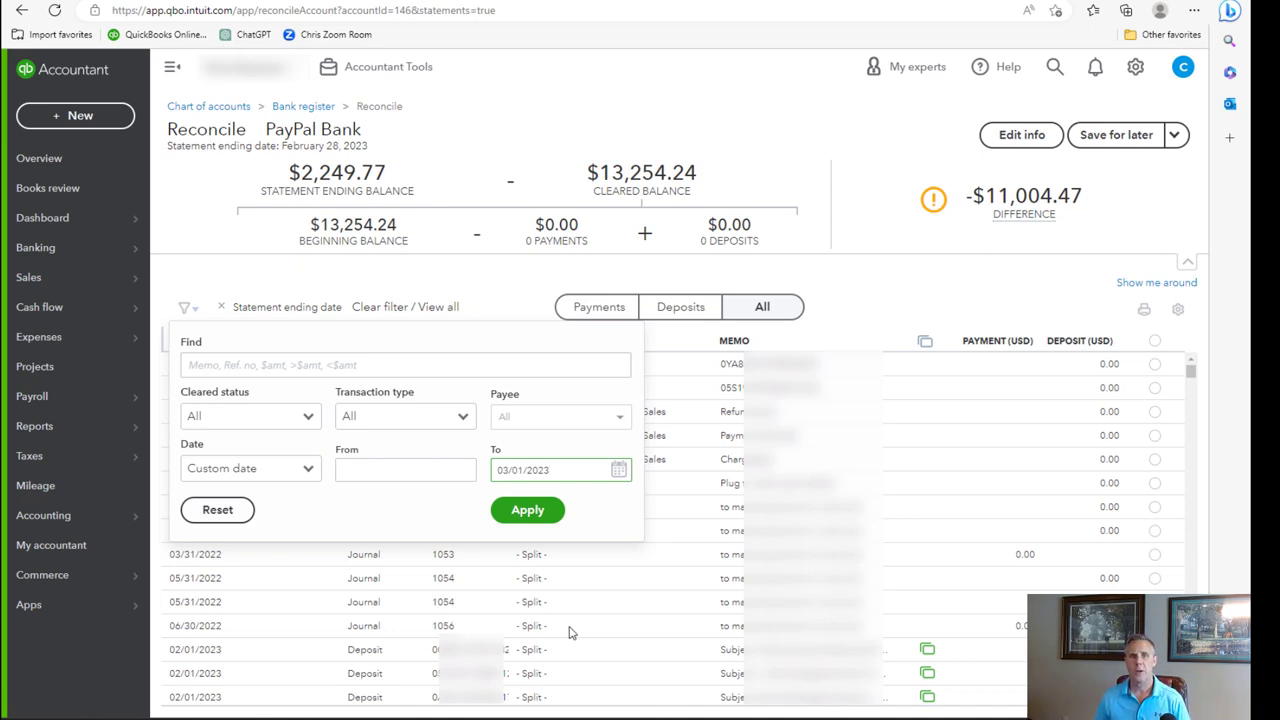
left_click(526, 514)
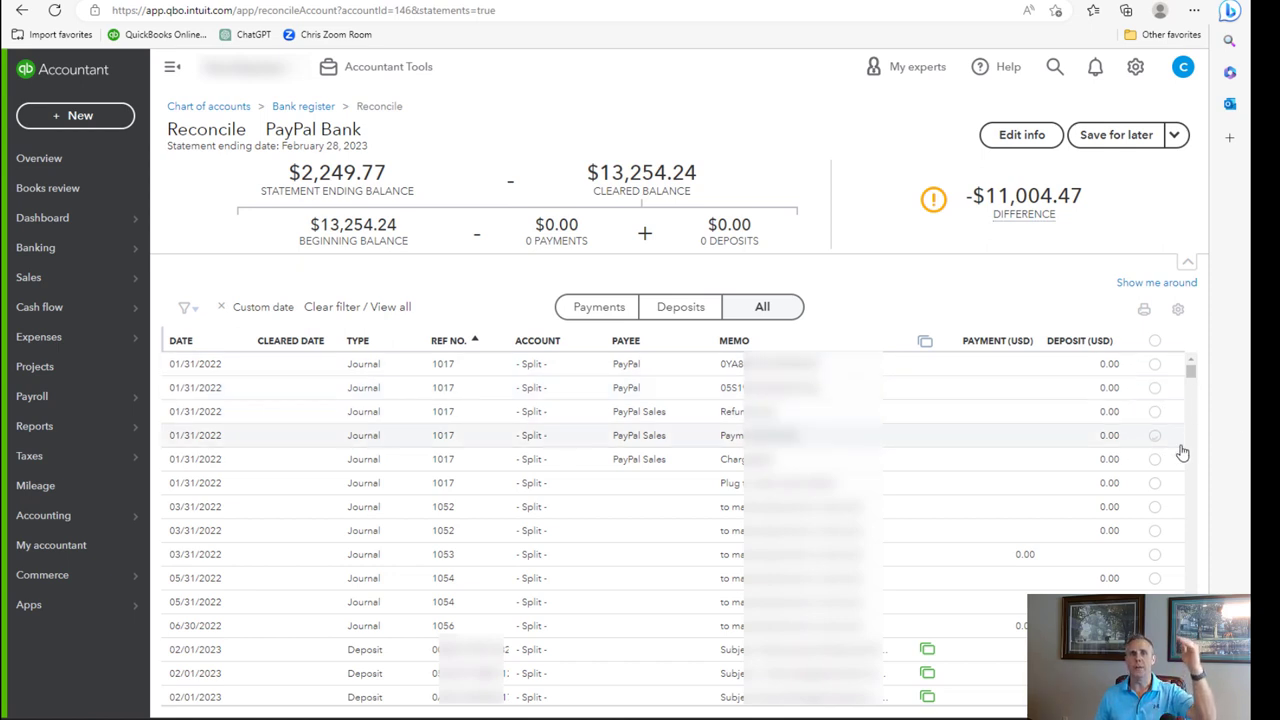
Step: Look through the filtered PayPal Bank transactions from the oldest journal entries down to the 03/01/2023 deposits
scroll(1191, 476, "down", 10)
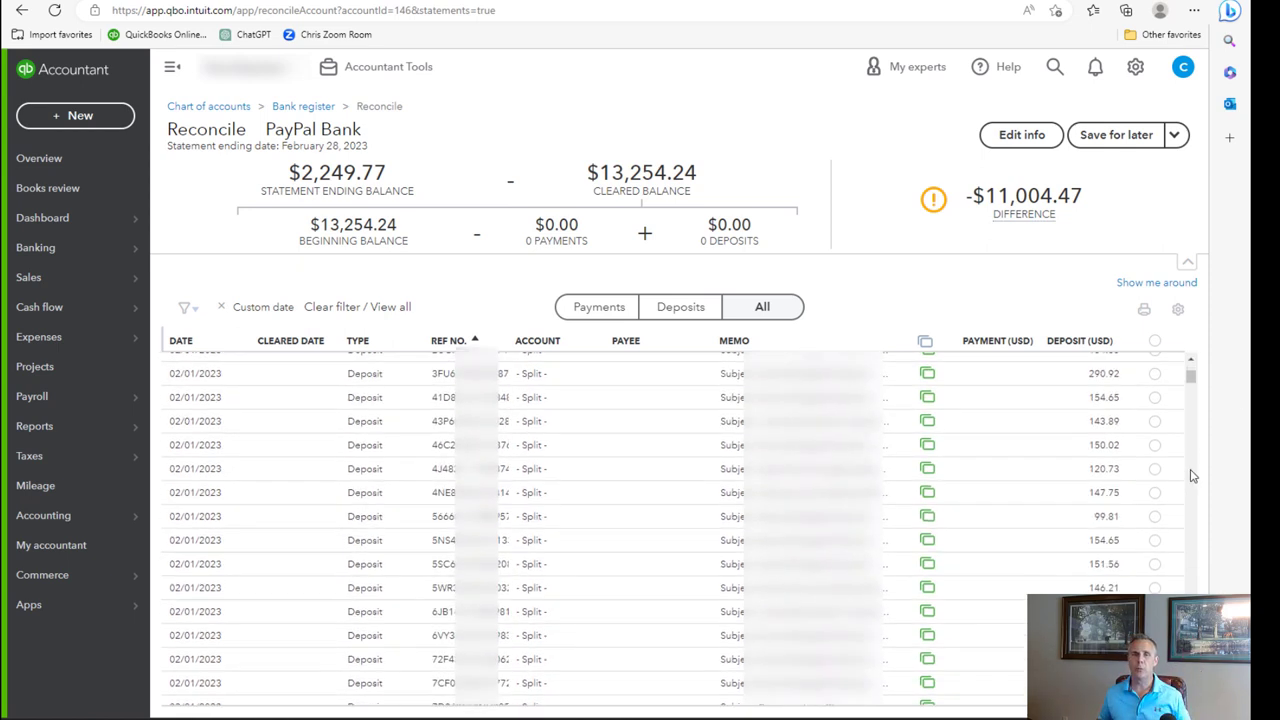
scroll(1191, 476, "down", 3)
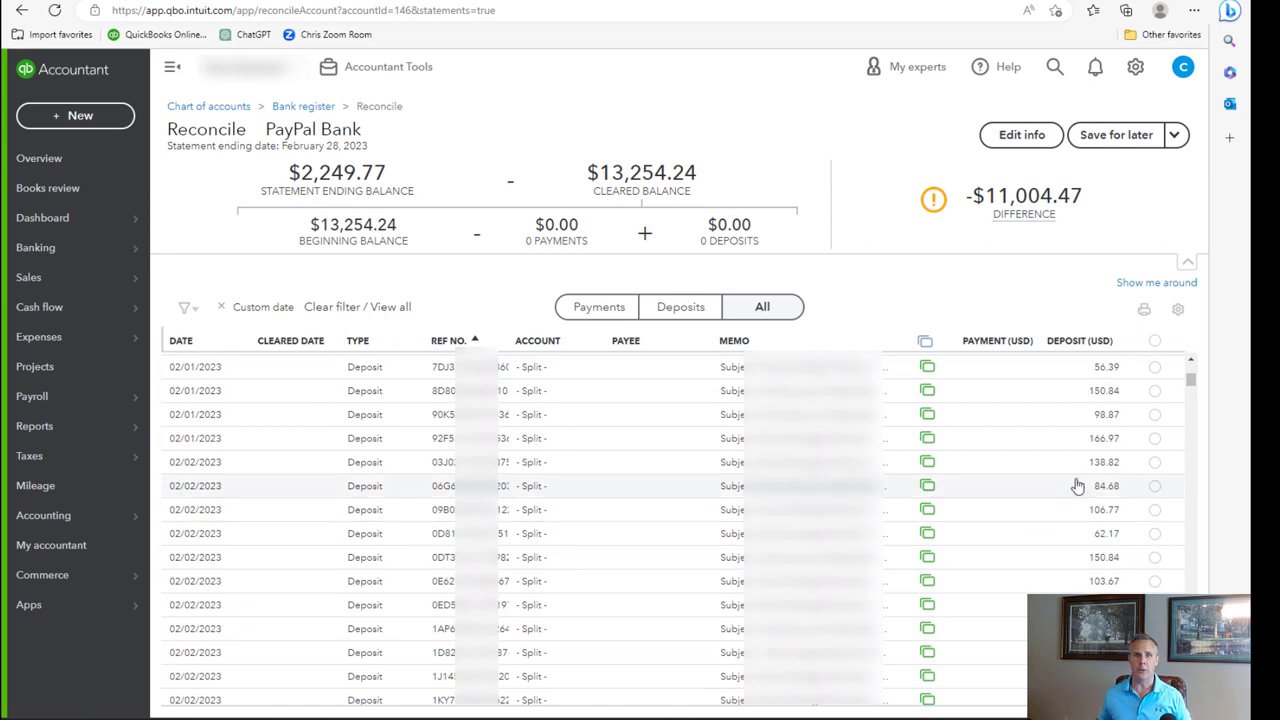
scroll(1191, 590, "down", 5)
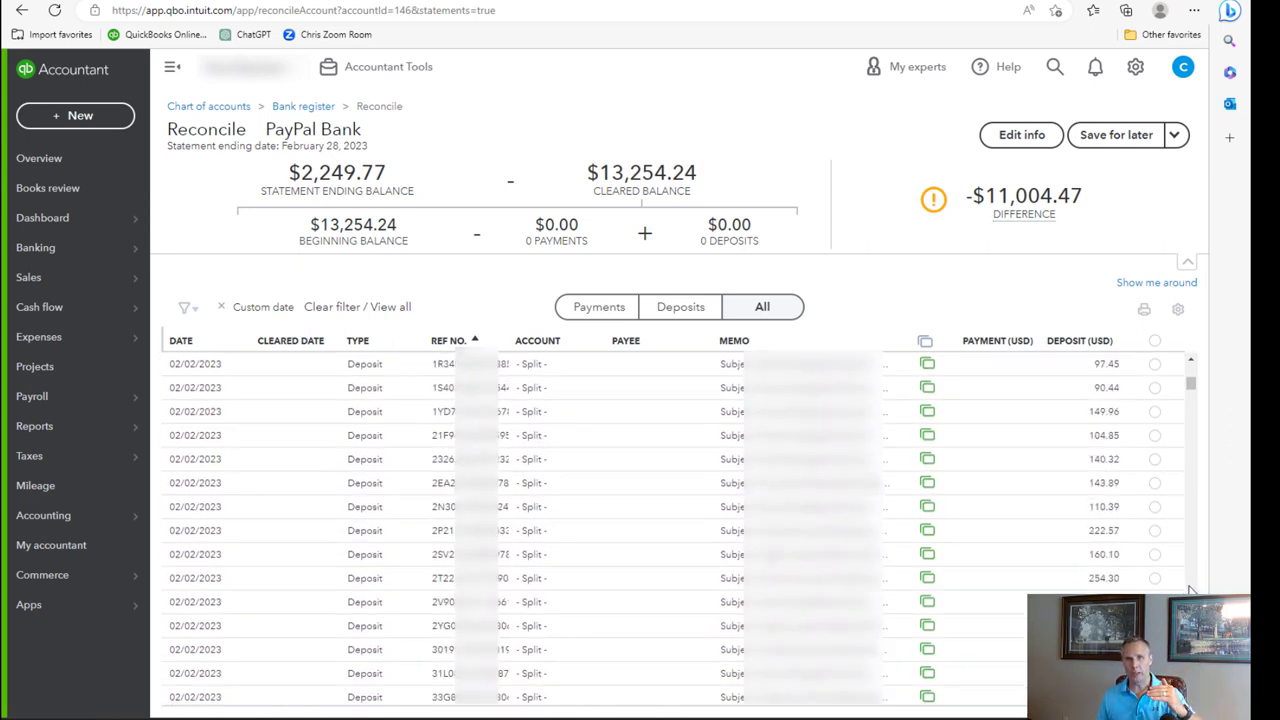
scroll(1191, 590, "down", 10)
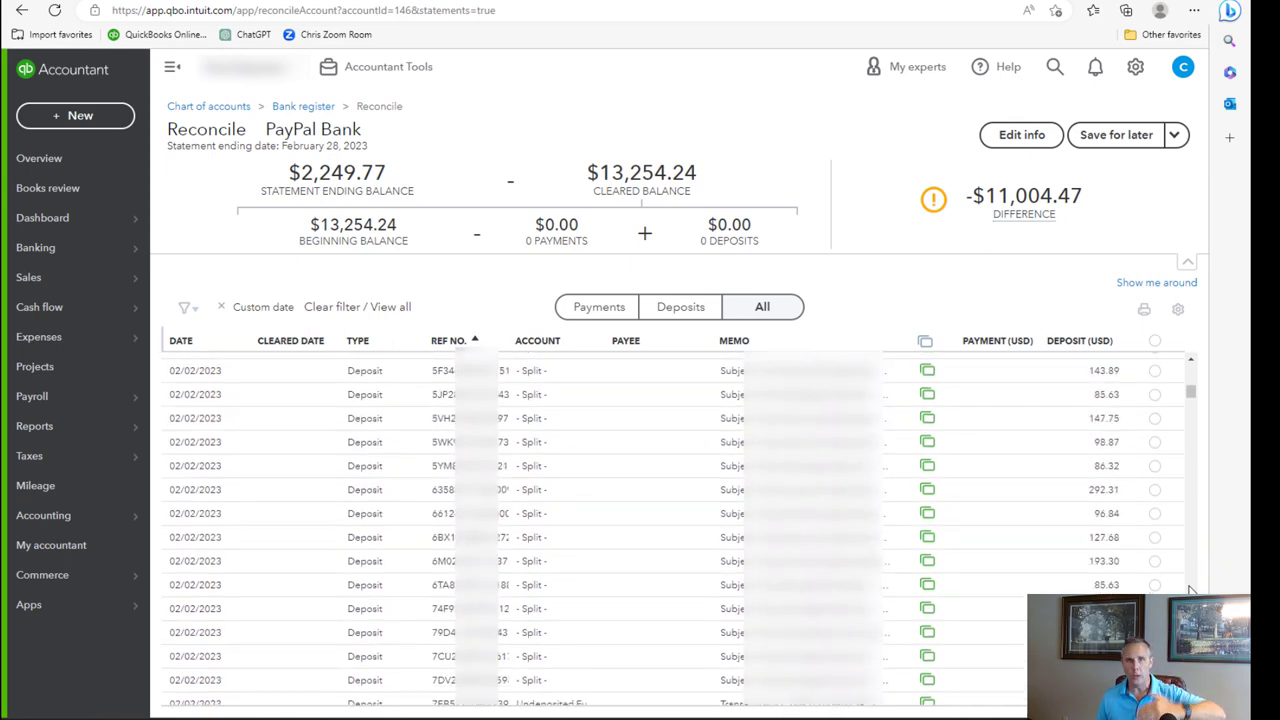
scroll(1191, 590, "down", 5)
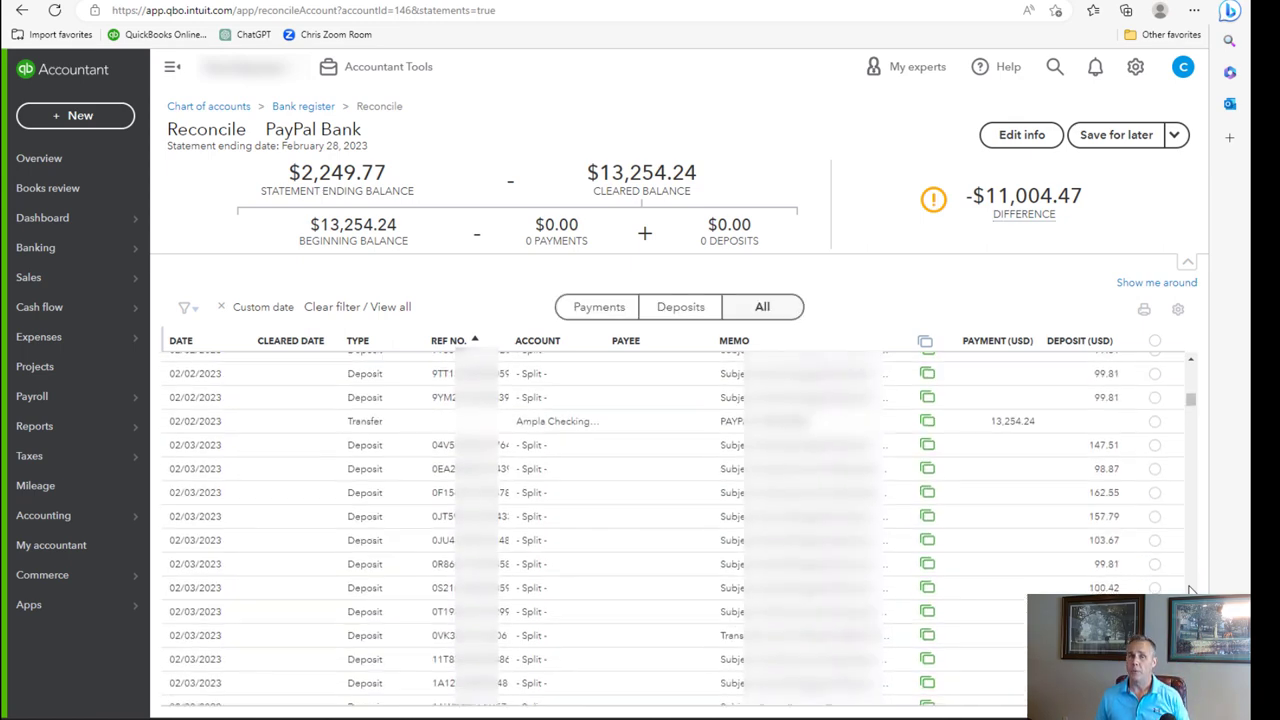
scroll(1191, 590, "down", 5)
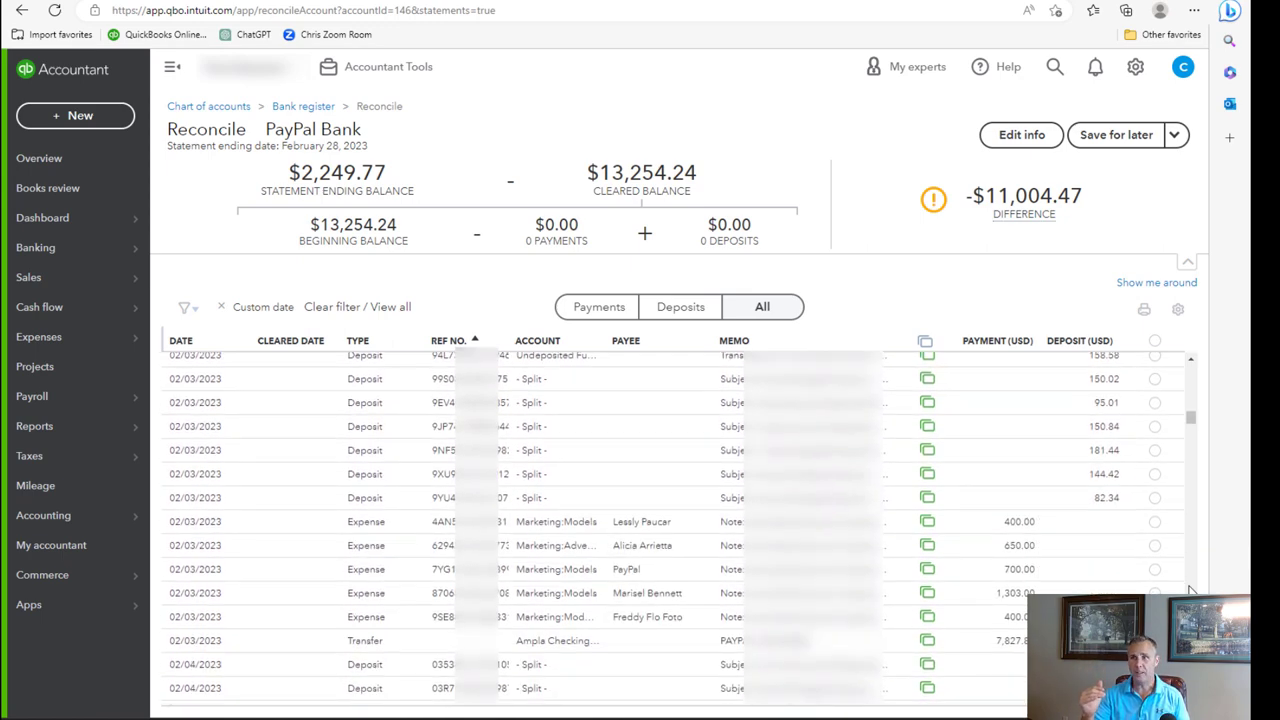
scroll(1191, 590, "down", 10)
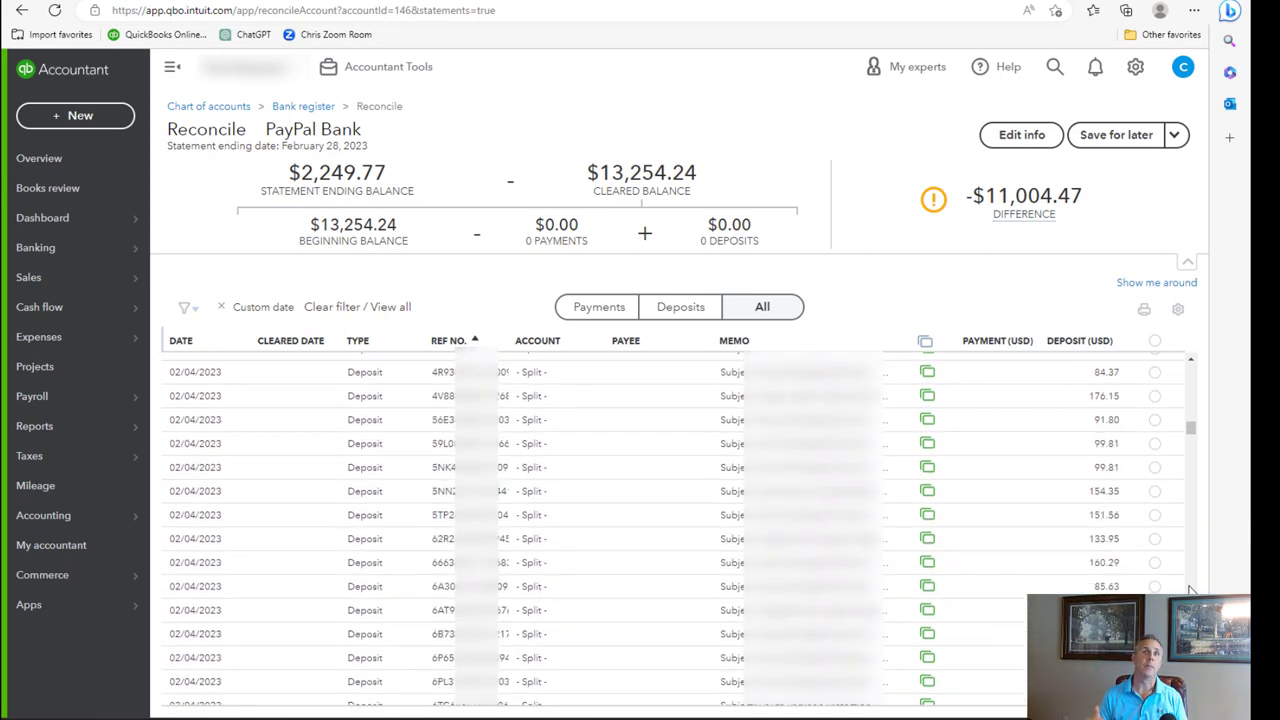
scroll(1191, 590, "down", 5)
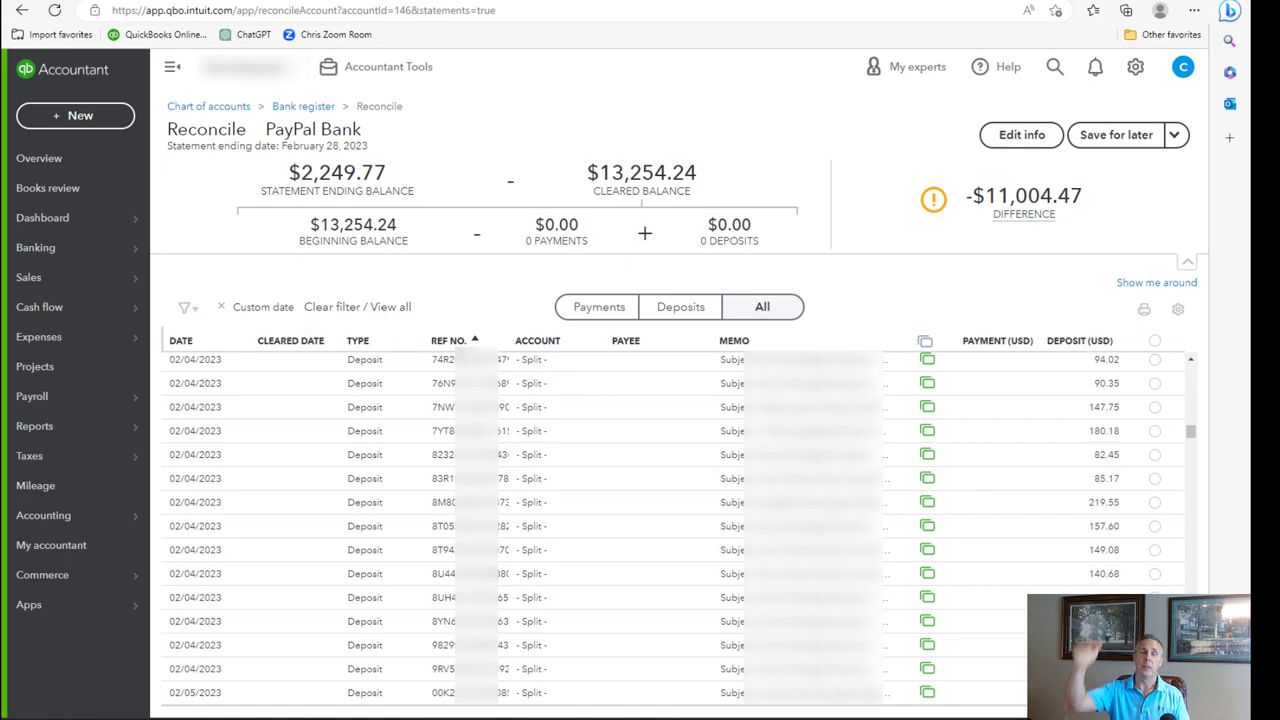
scroll(670, 525, "down", 10)
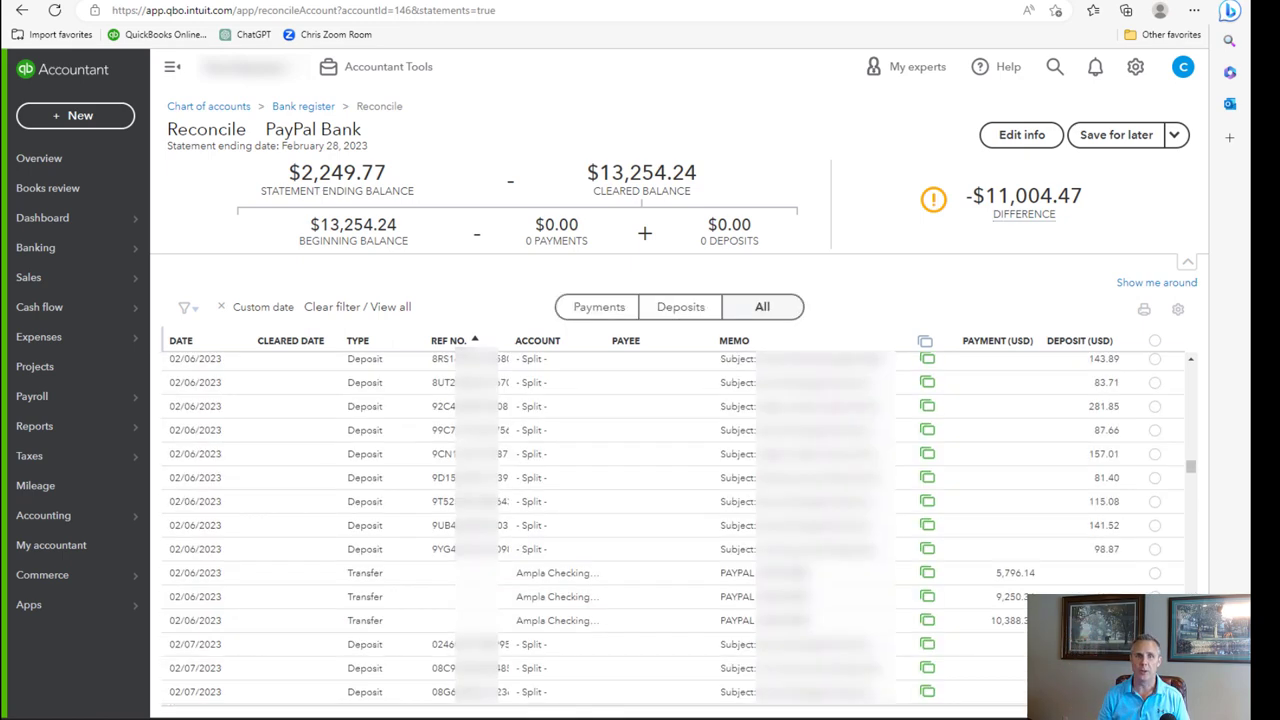
scroll(670, 525, "down", 15)
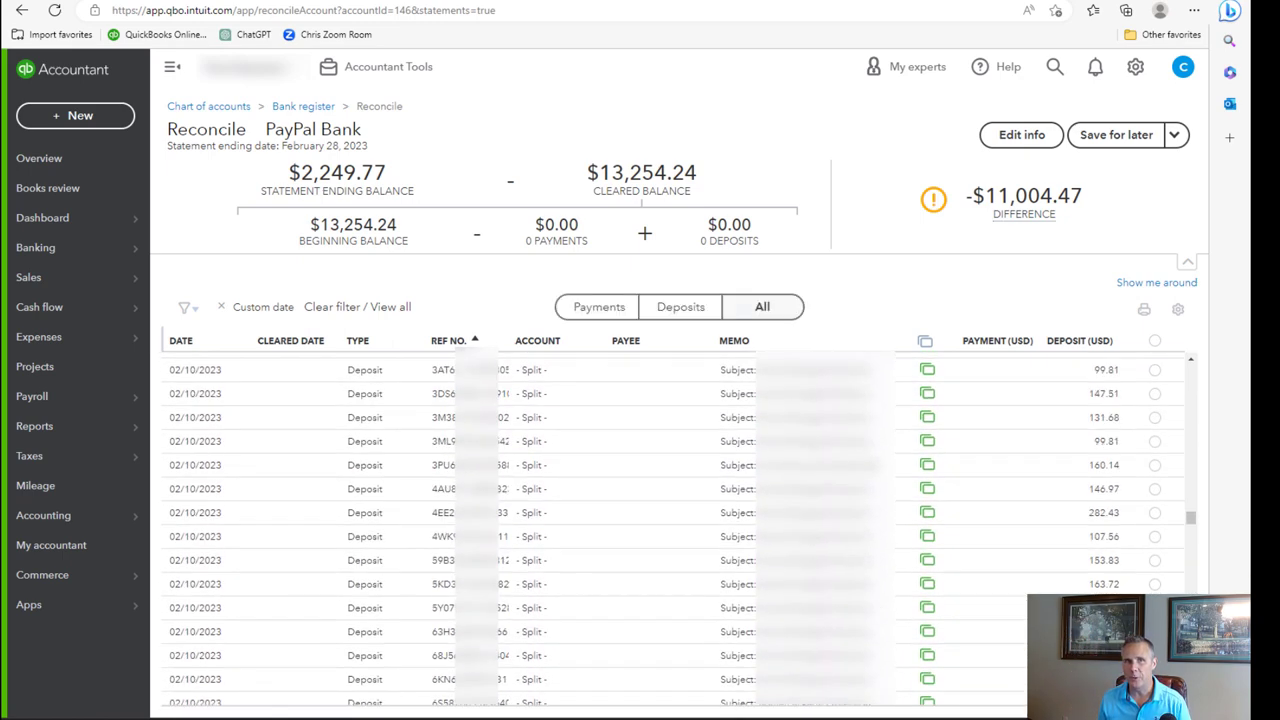
scroll(1193, 680, "down", 15)
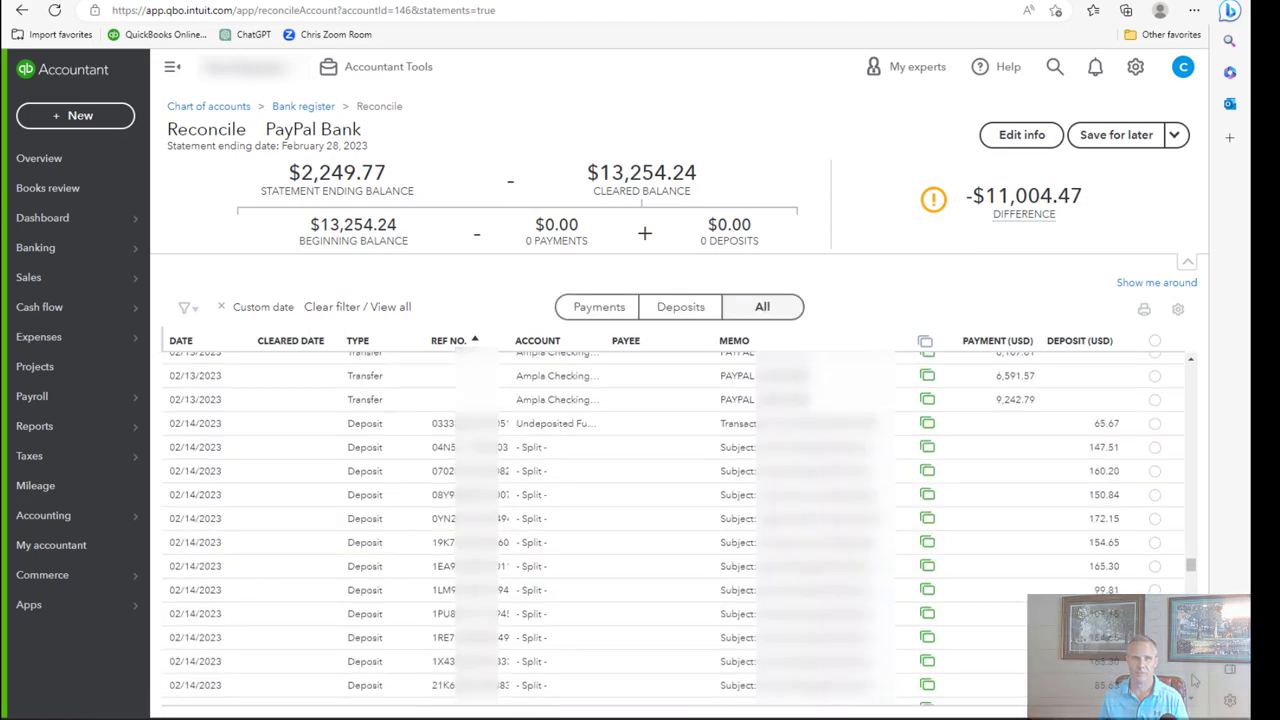
scroll(1193, 680, "down", 15)
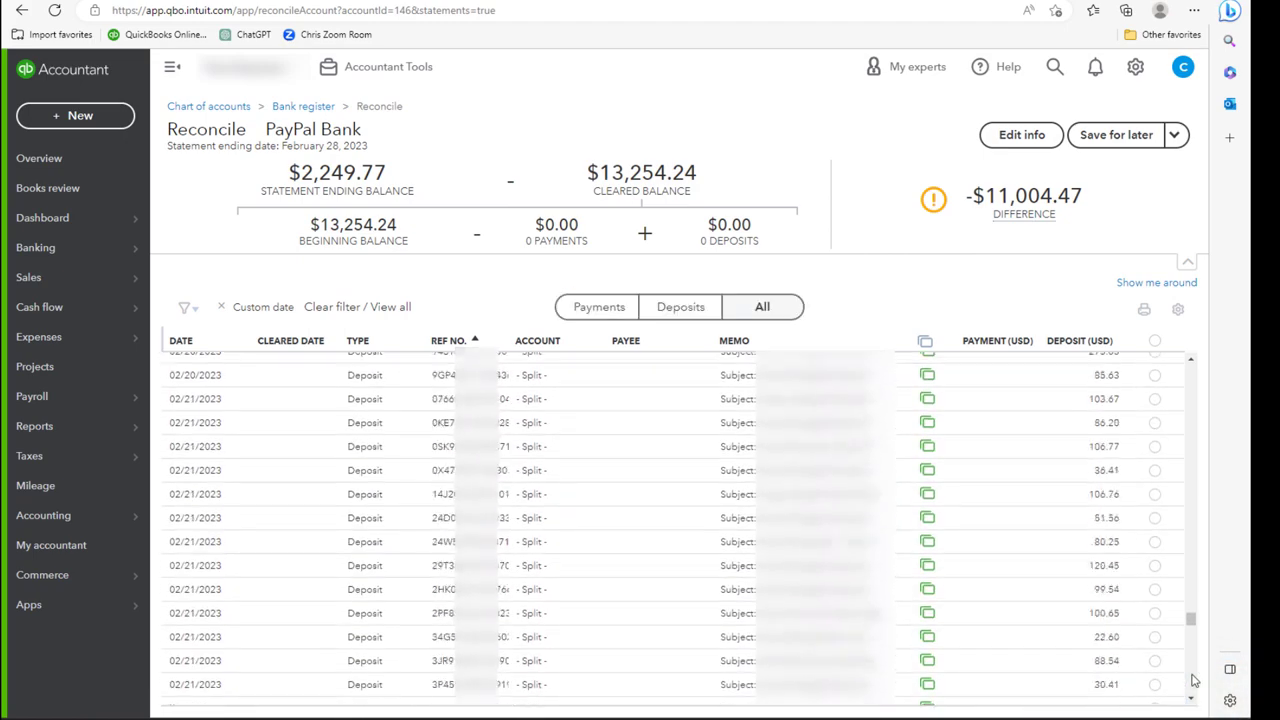
scroll(1193, 680, "down", 15)
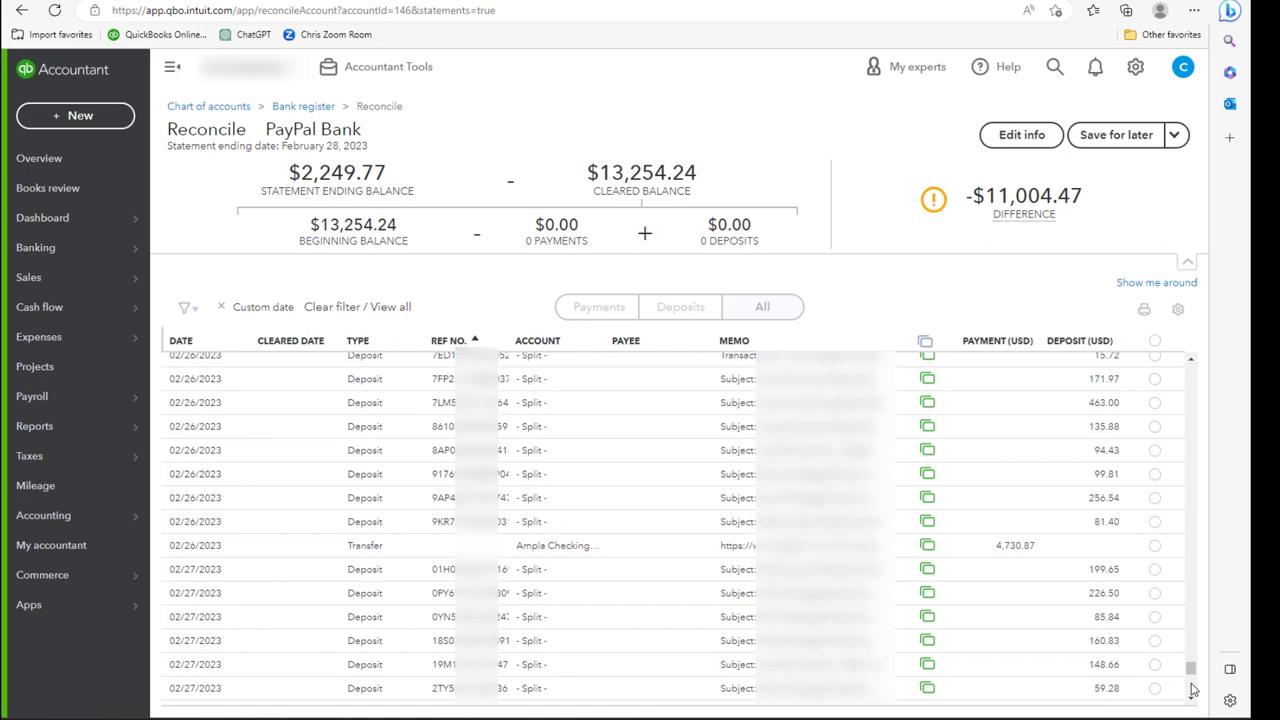
scroll(1193, 690, "down", 15)
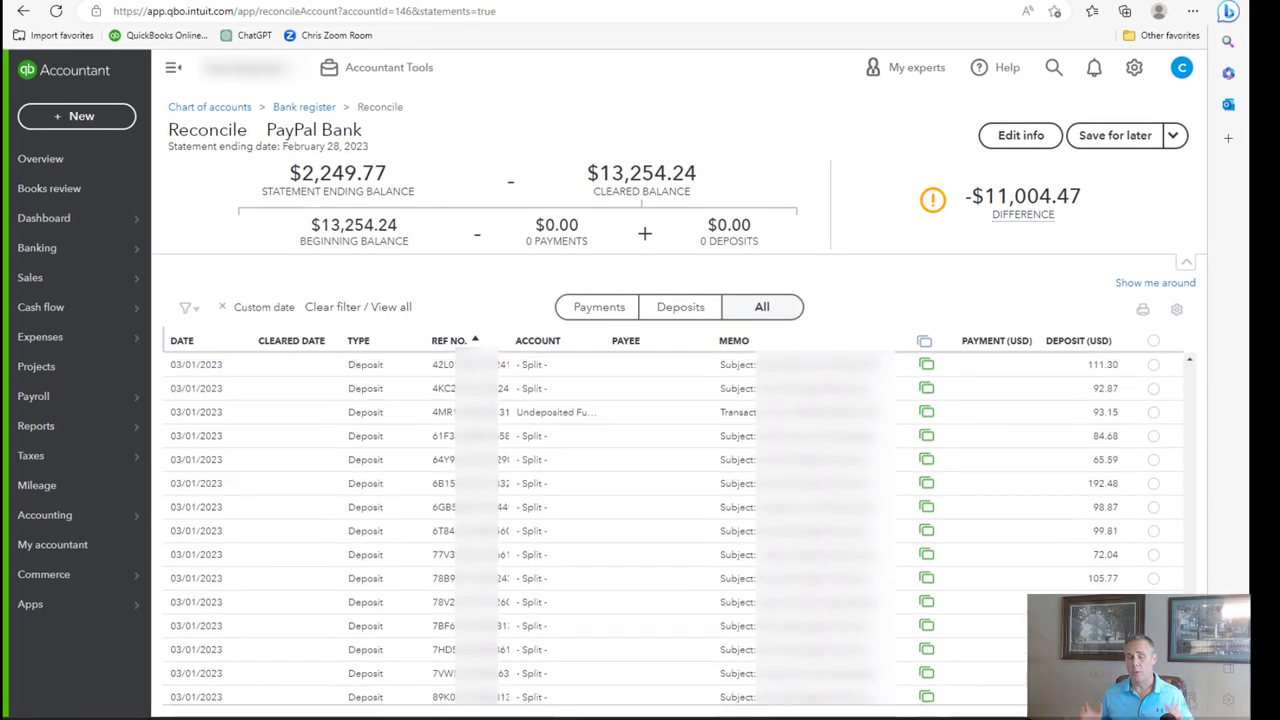
scroll(670, 525, "down", 1)
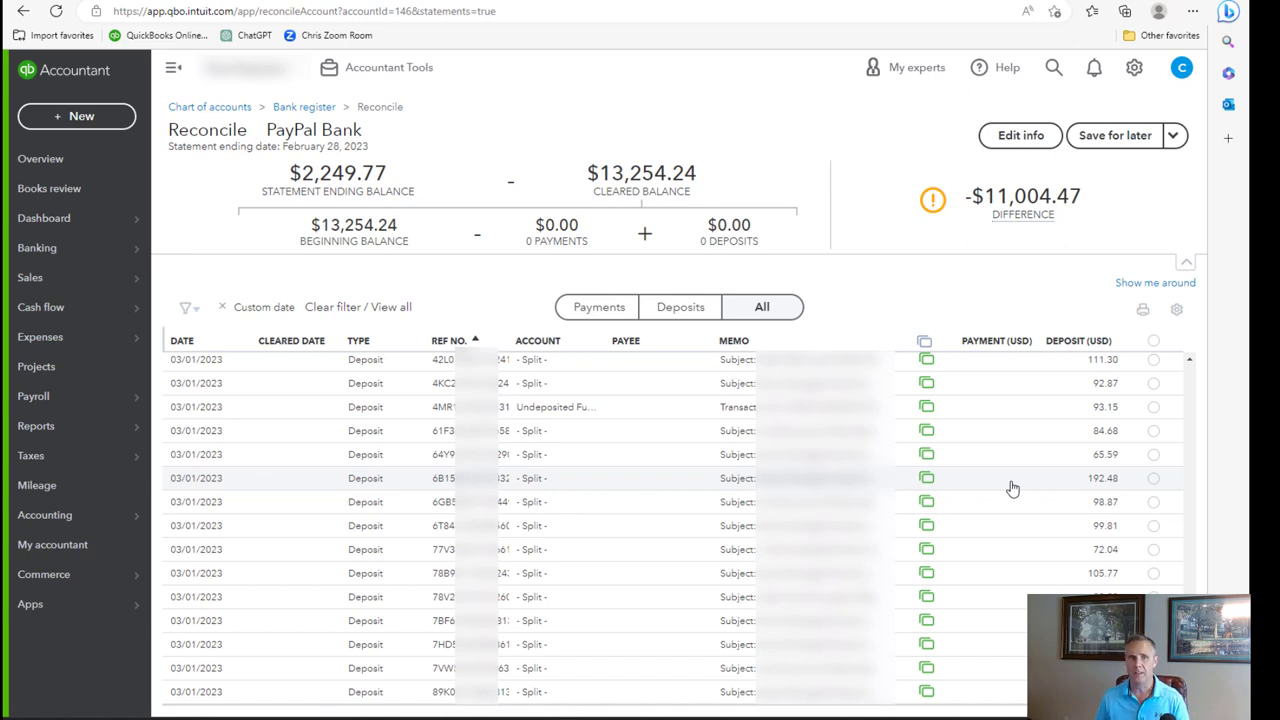
Step: Open the printable version of the filtered transaction list and copy all of it, from the header row through the last entry
left_click(1143, 312)
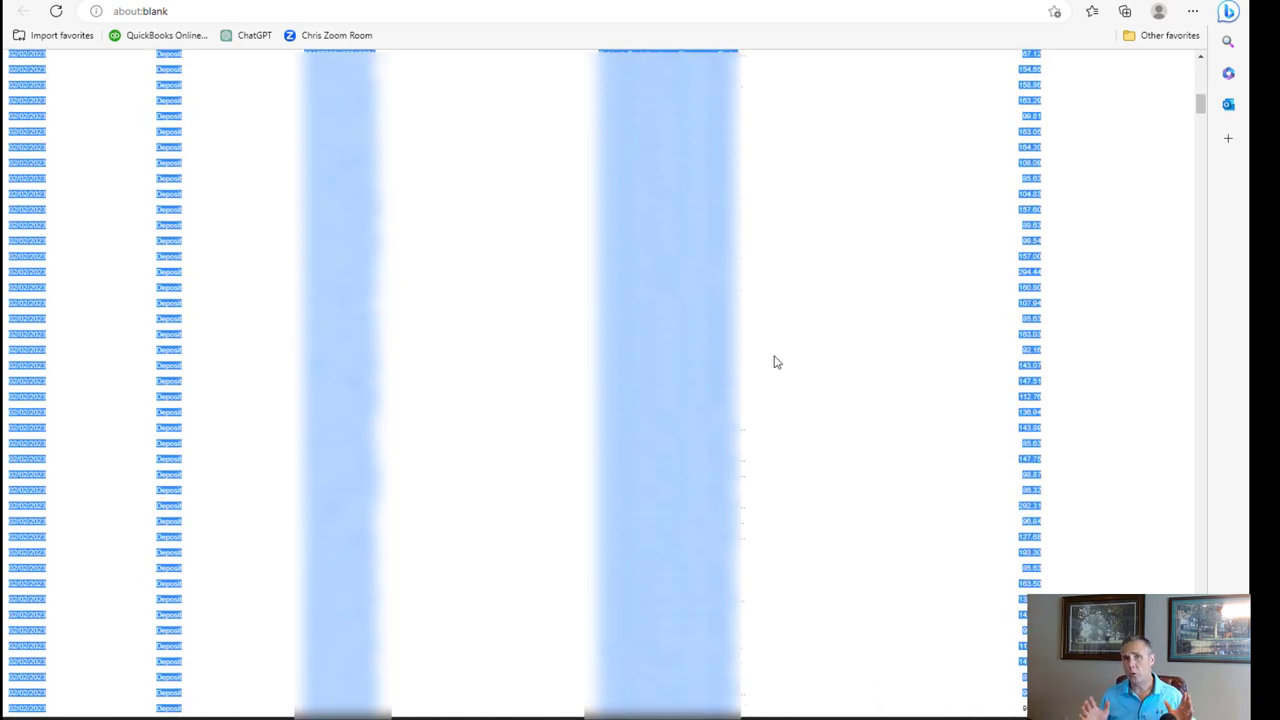
key("ctrl+shift+End")
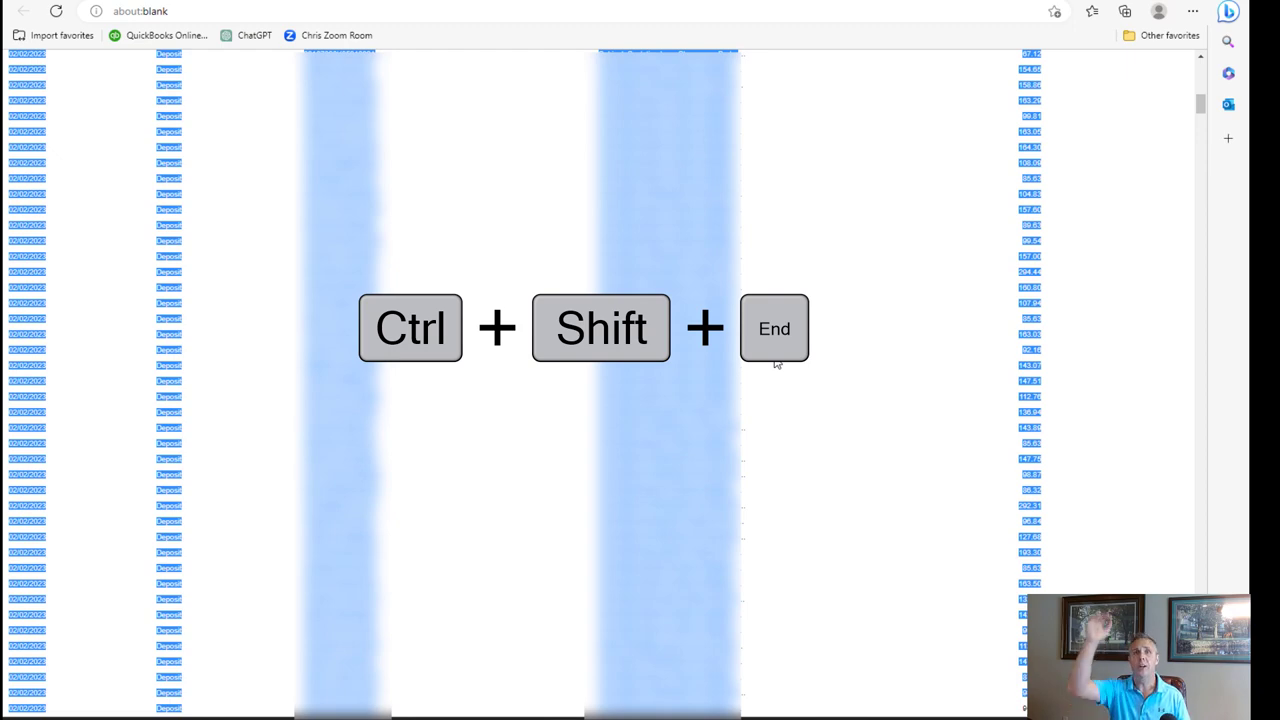
left_click_drag(1201, 105, 1171, 420)
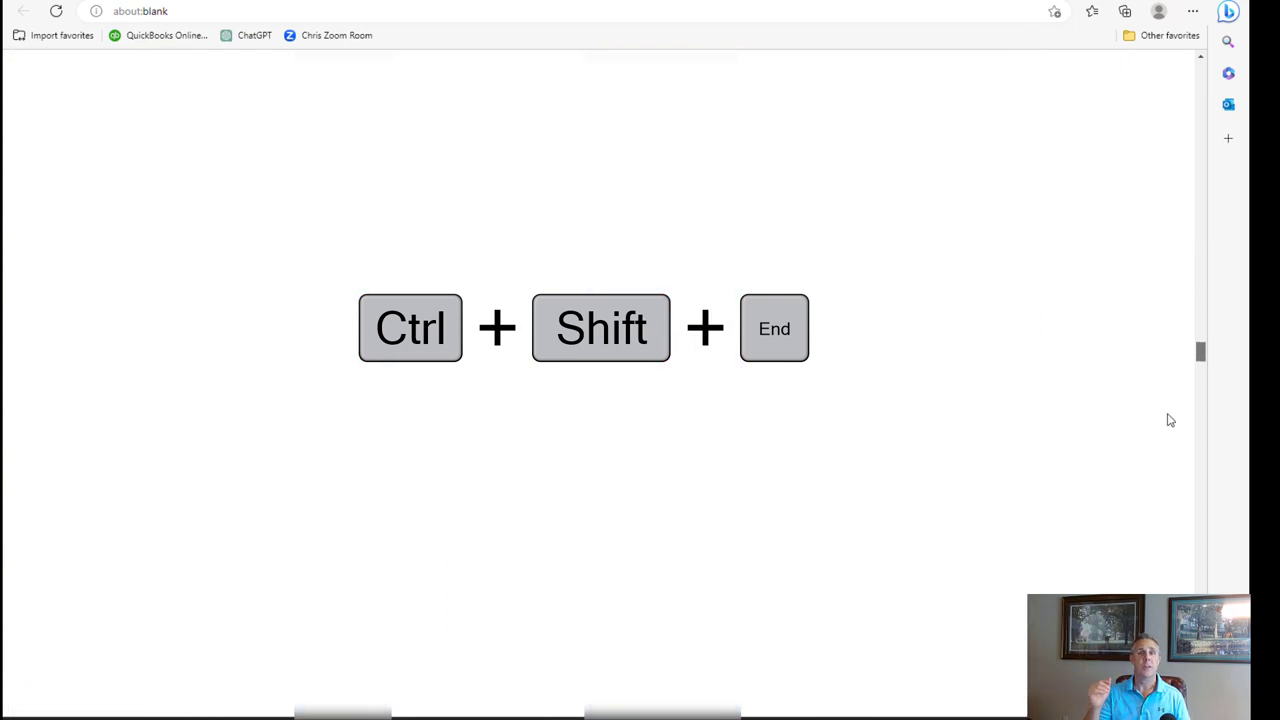
scroll(870, 320, "down", 3)
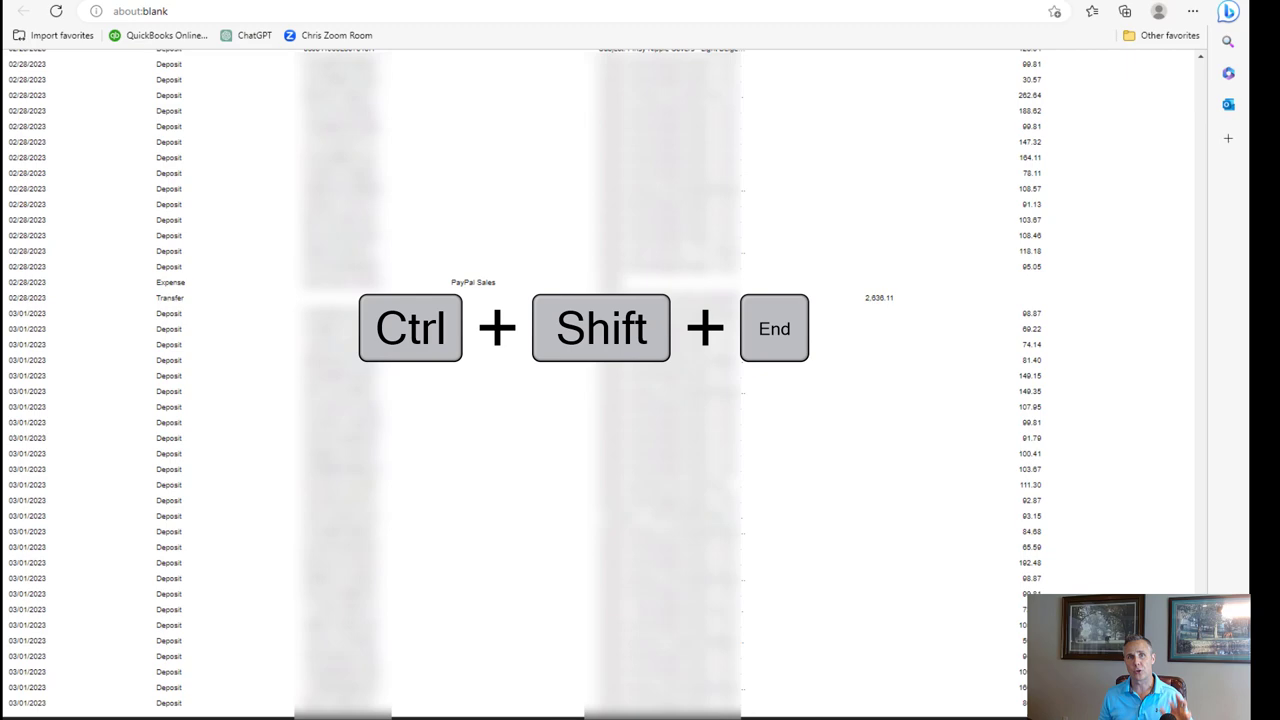
left_click_drag(1200, 300, 1129, 69)
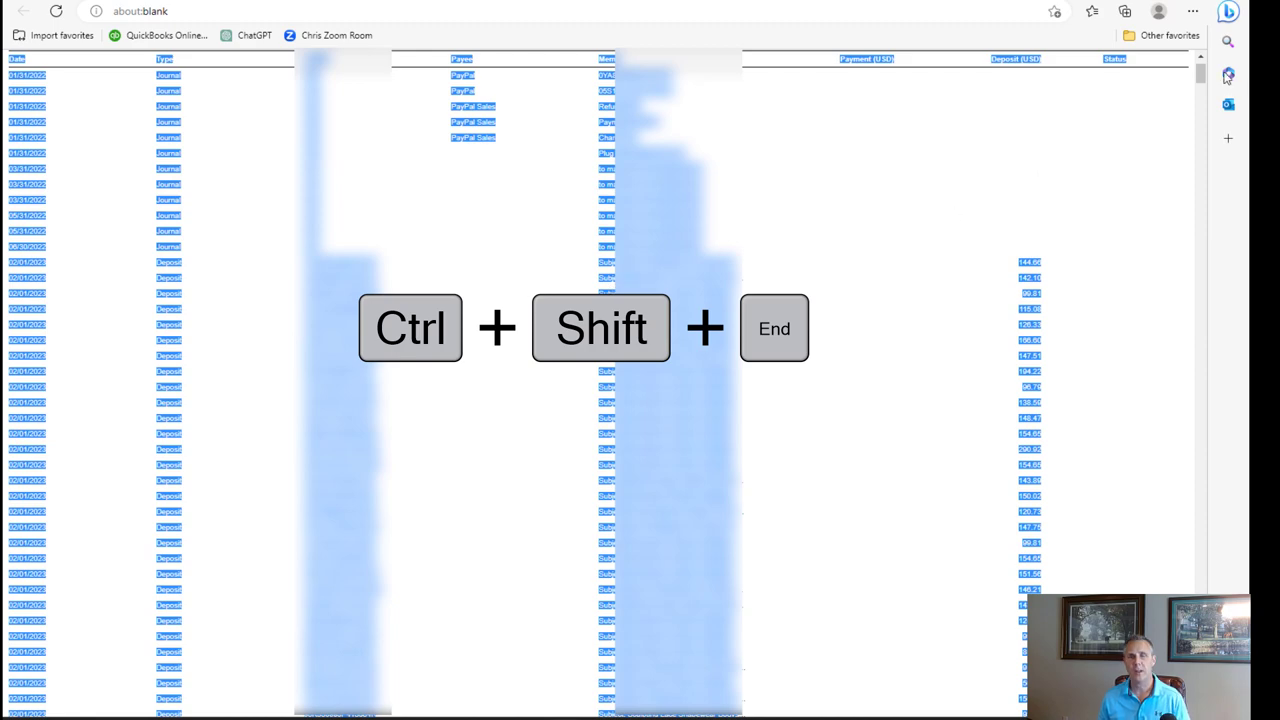
left_click_drag(1201, 78, 1190, 650)
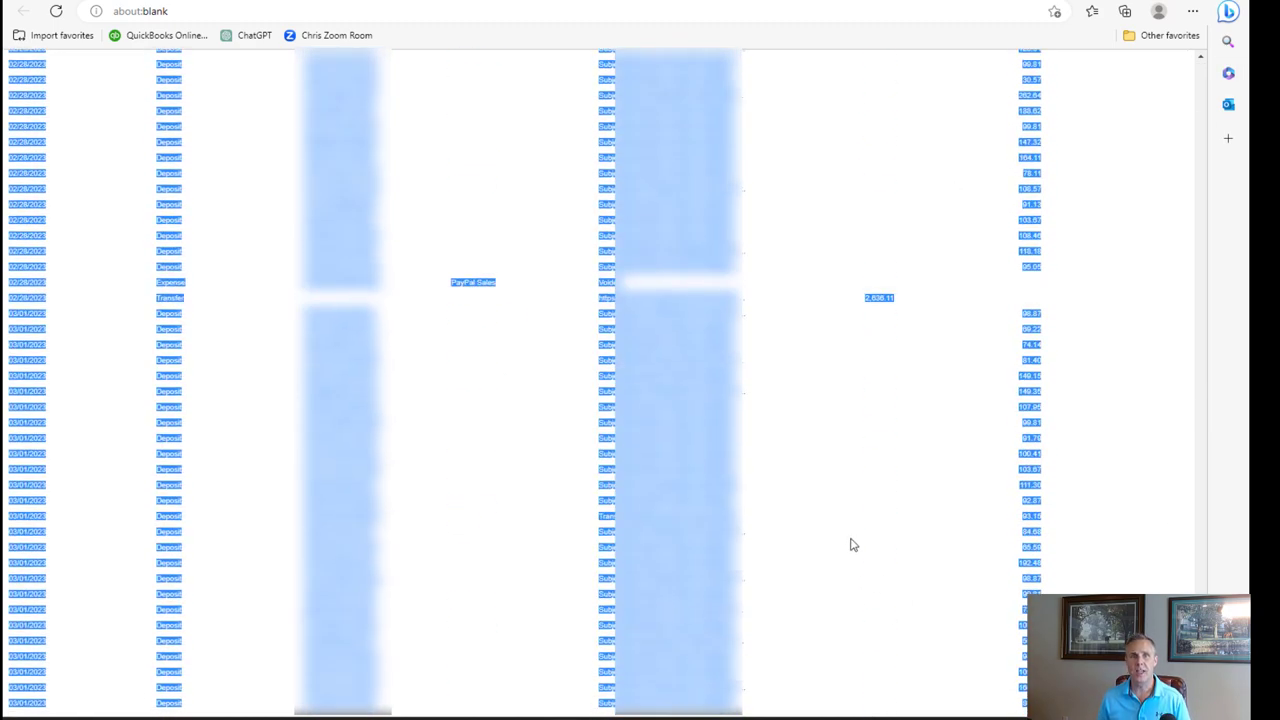
key("ctrl+c")
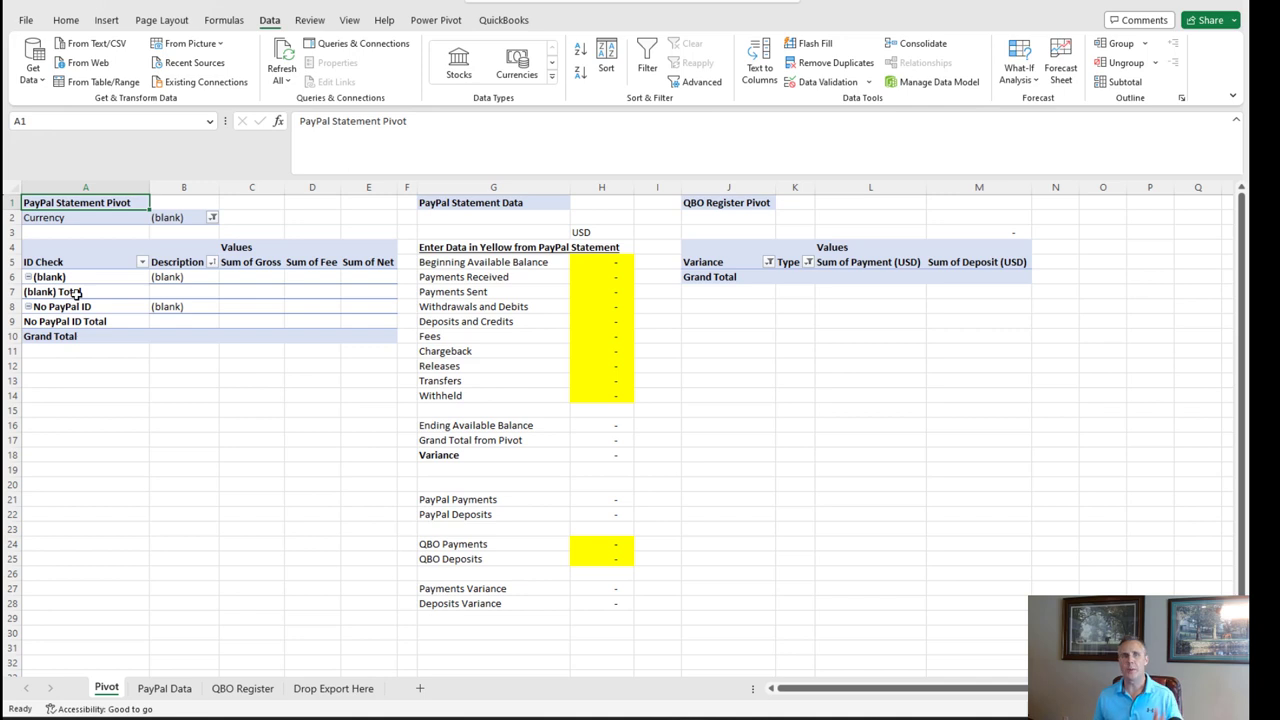
Step: Paste the copied QuickBooks transaction list into the Drop Export Here sheet starting at cell A1
left_click(313, 690)
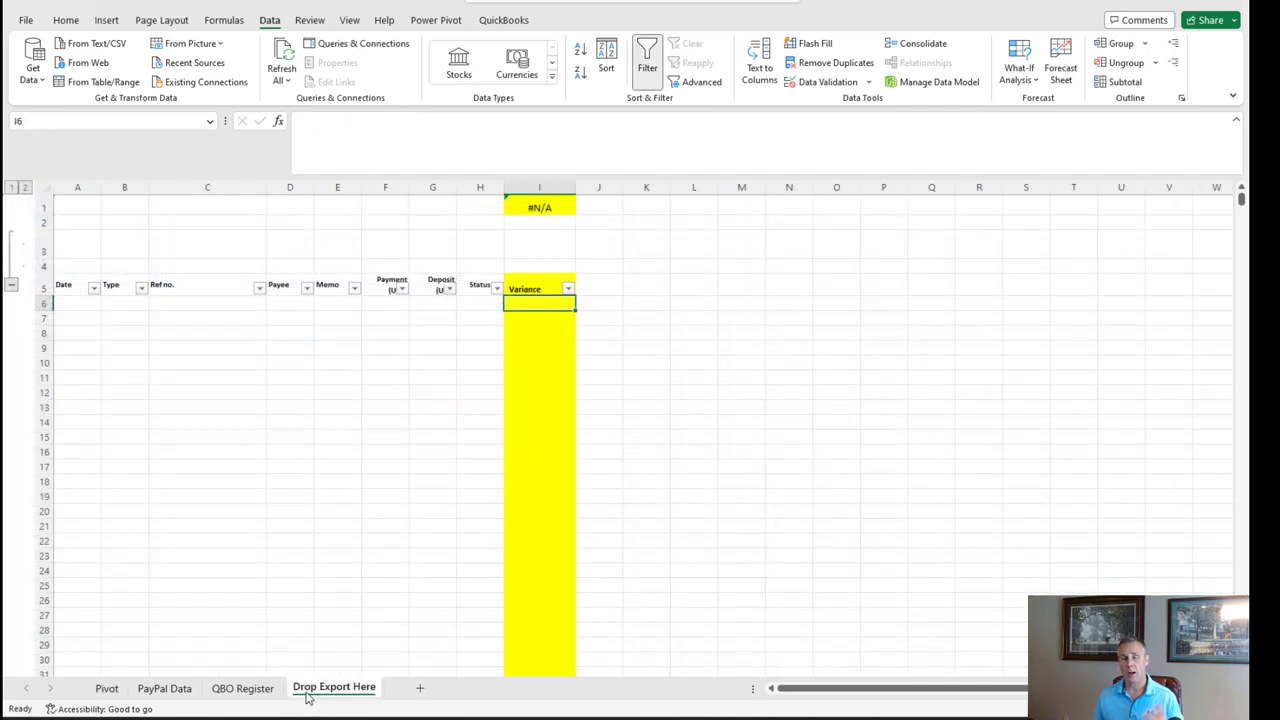
left_click(78, 202)
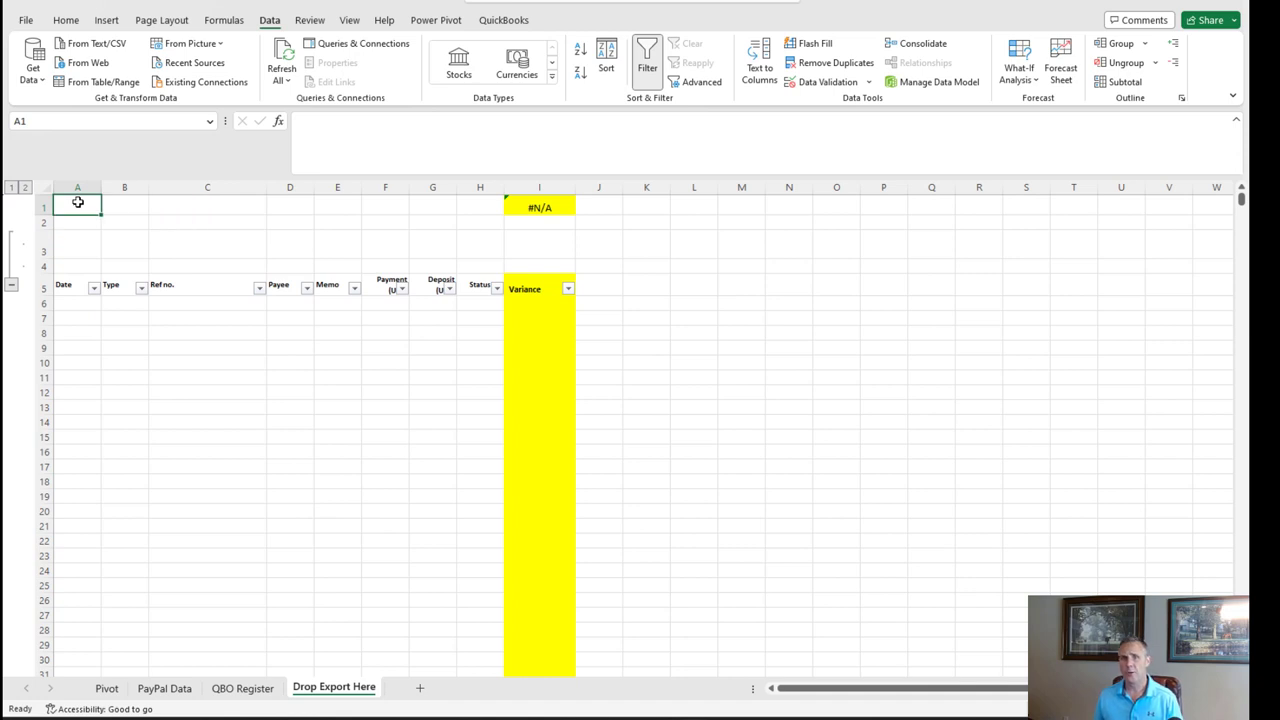
key("ctrl+v")
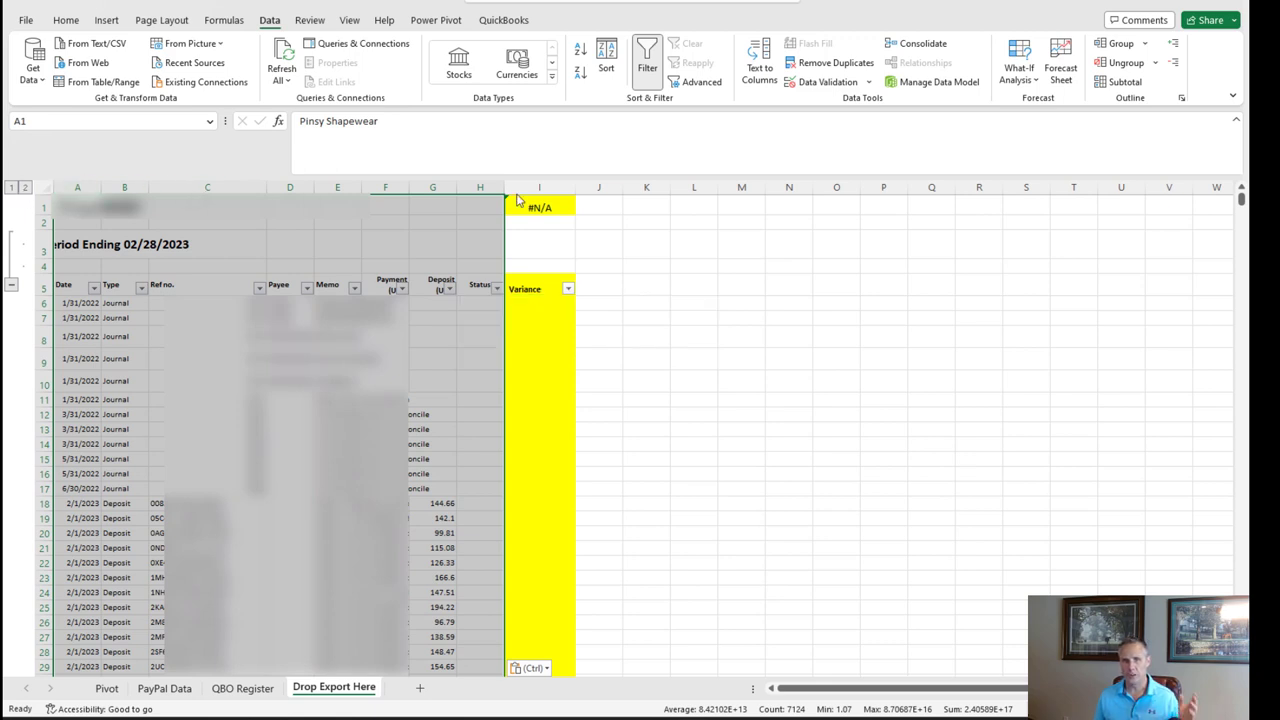
key("ctrl+Home")
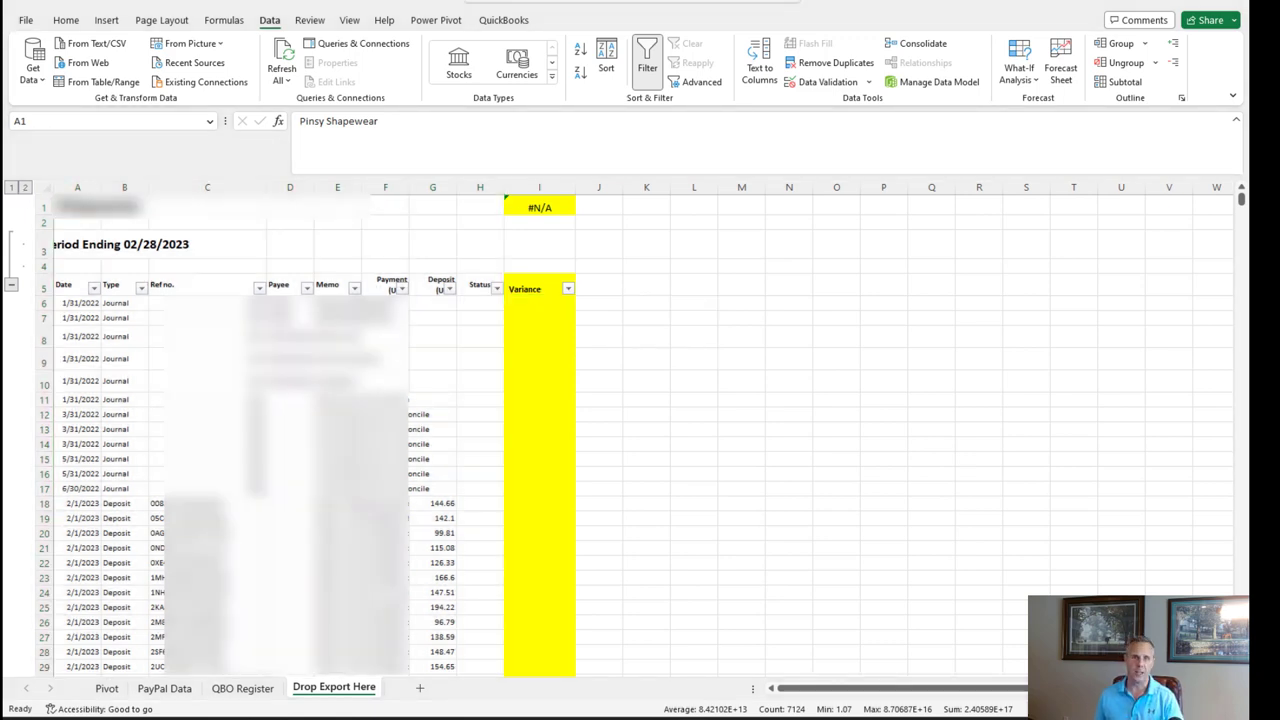
Step: Copy the lookup formula from cell I1 into I6, the first data row of the Variance column
left_click(540, 206)
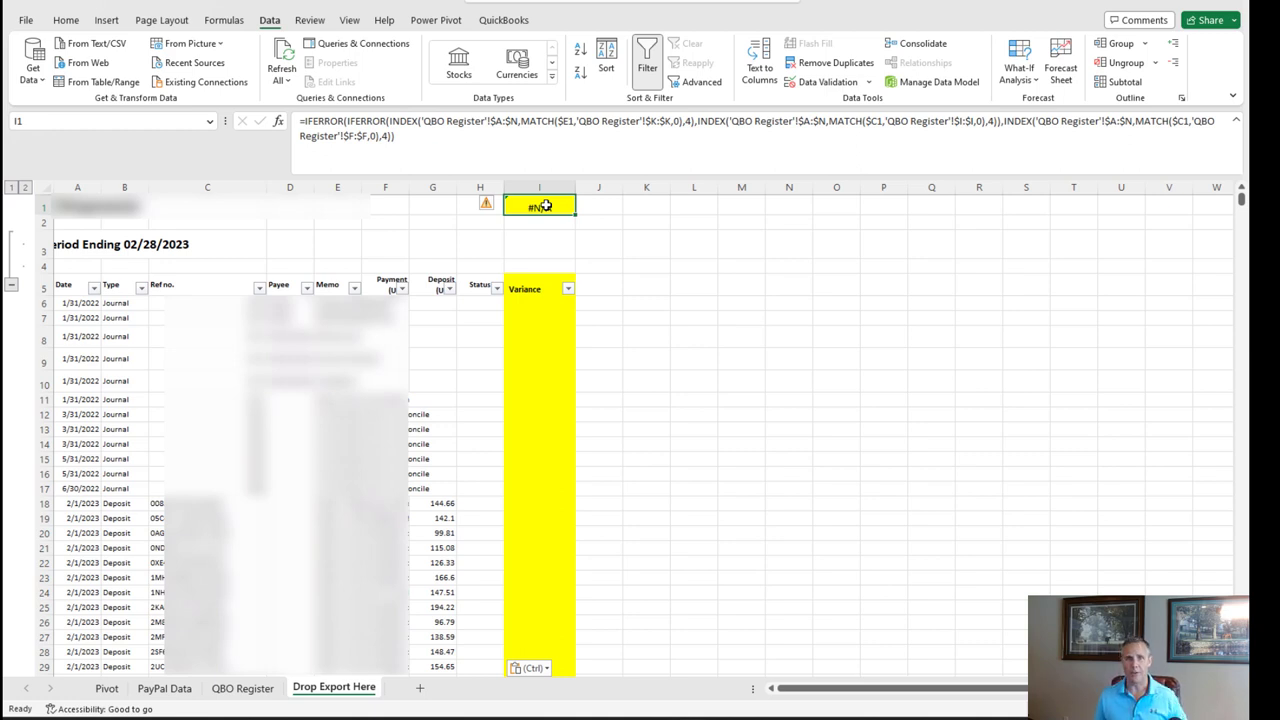
key("Return")
left_click(545, 206)
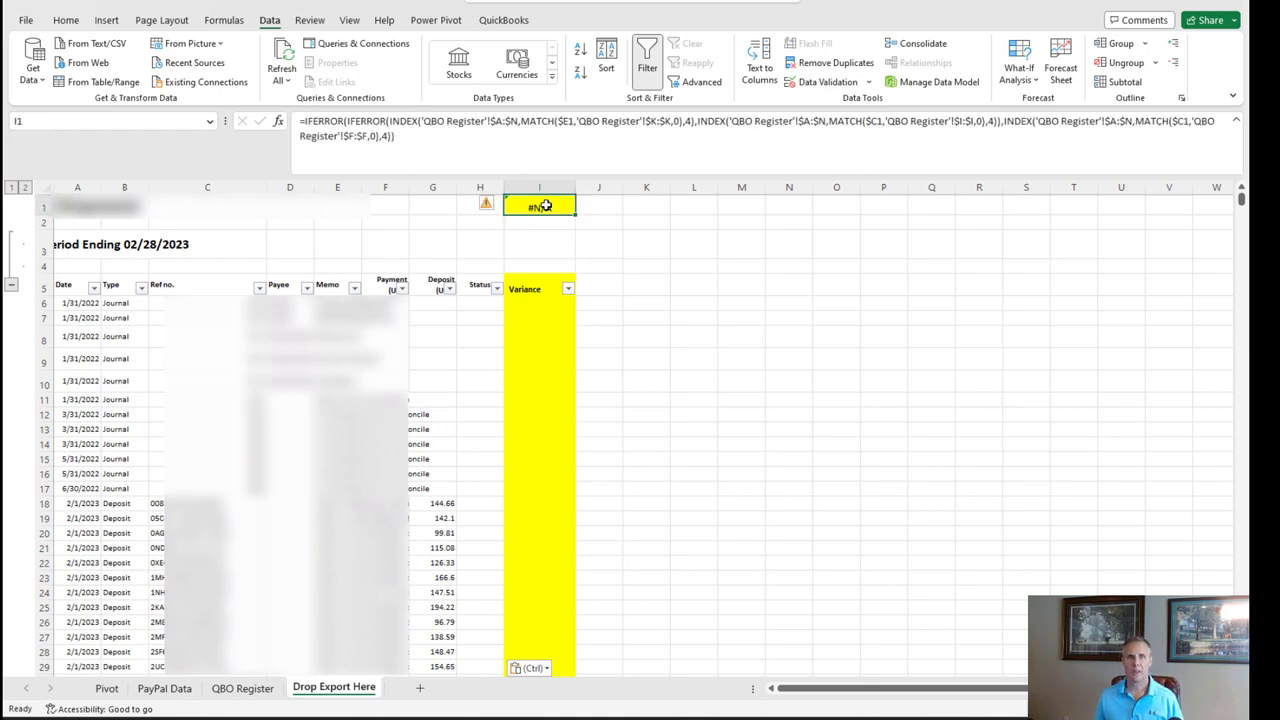
key("ctrl+c")
left_click(540, 303)
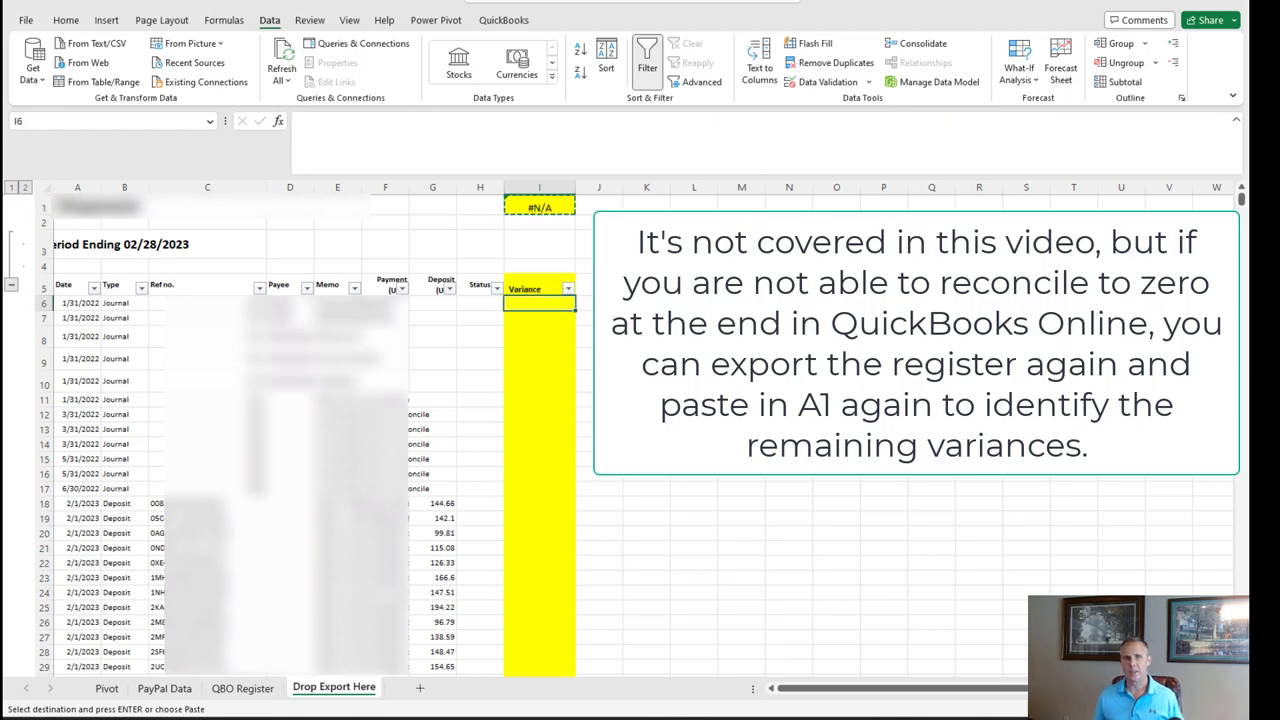
key("ctrl+v")
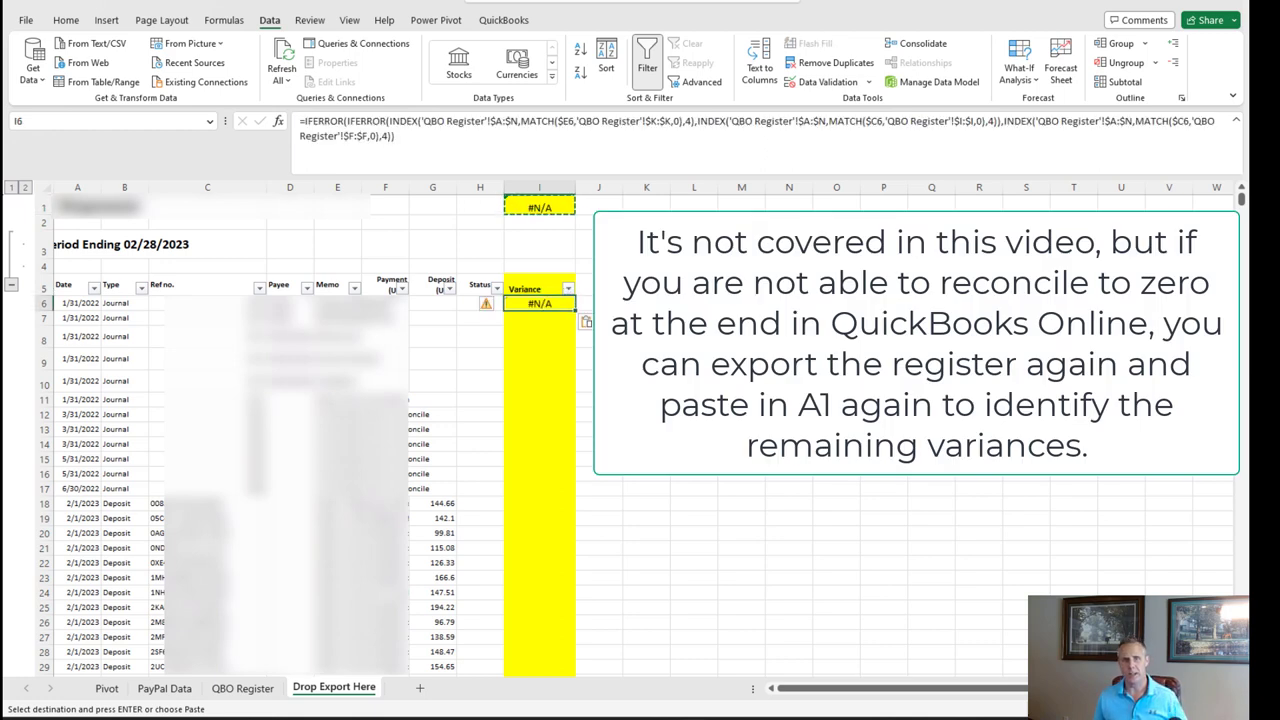
Step: Paste the same lookup formula into the rest of the Variance column, through the last transaction in row 1432
left_click(90, 316)
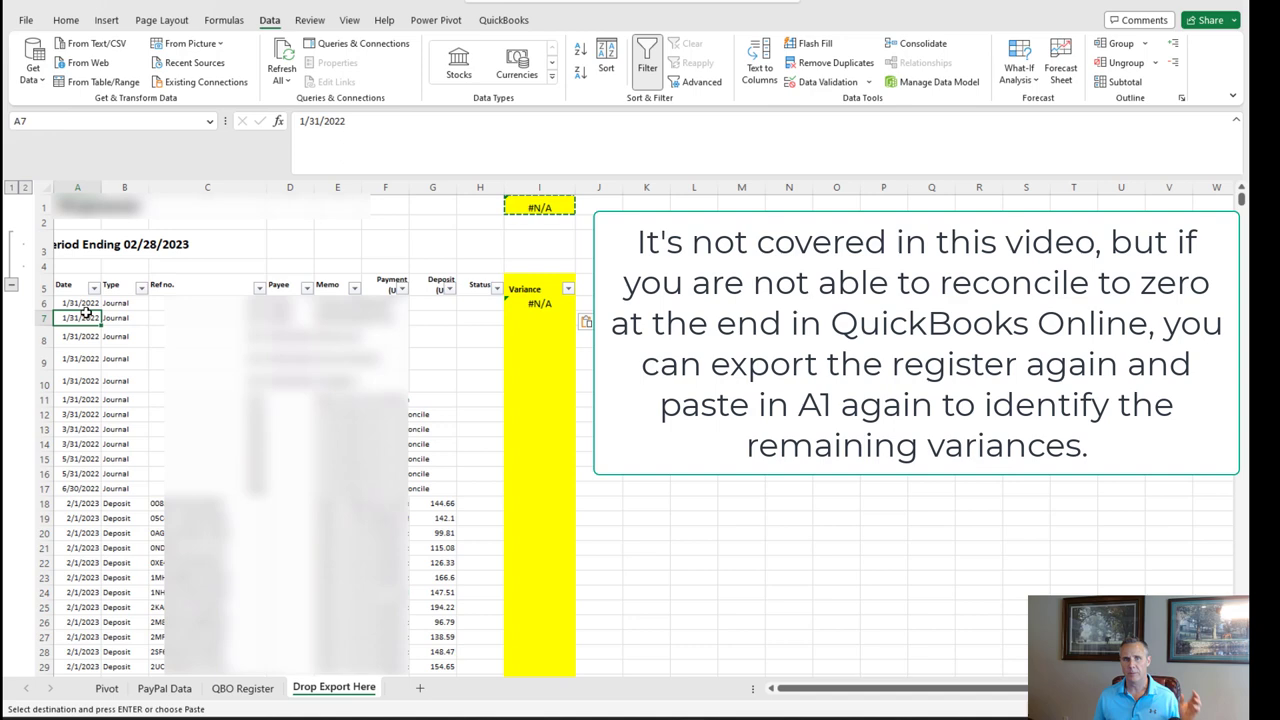
key("ctrl+Down")
key("Right")
key("Right")
key("Right")
key("Right")
key("Right")
key("Right")
key("Right")
key("Right")
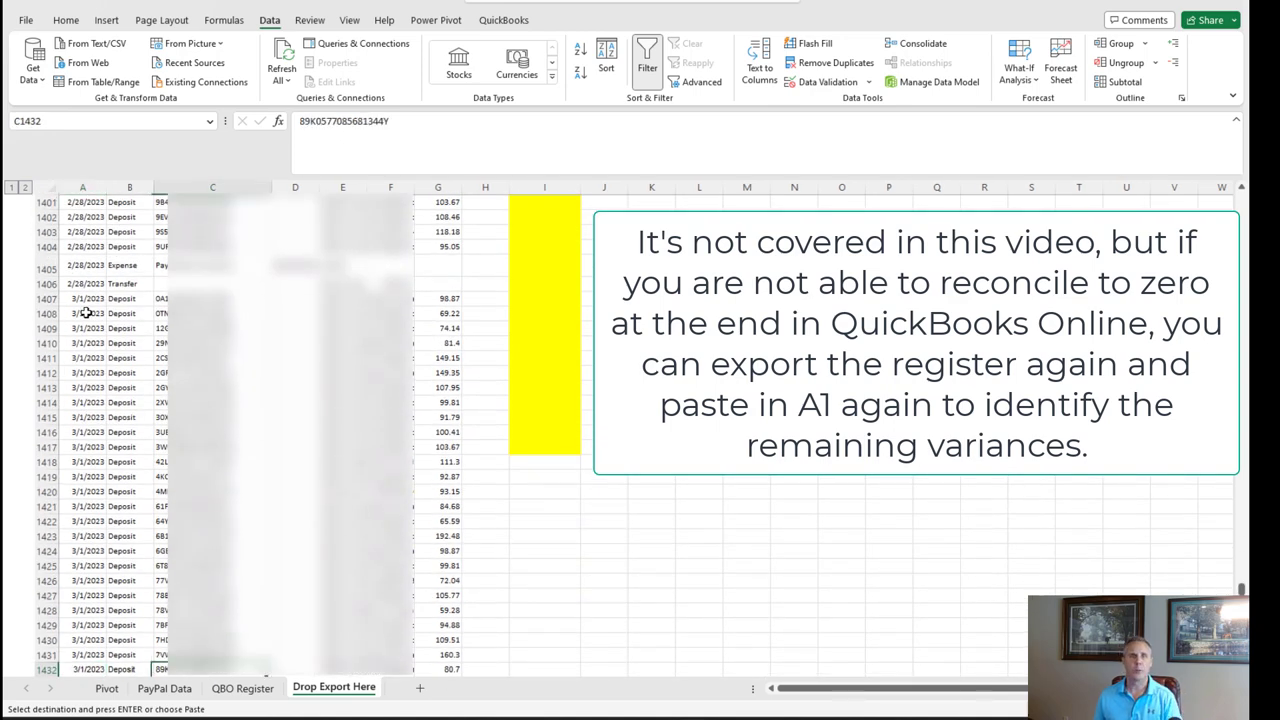
key("Down")
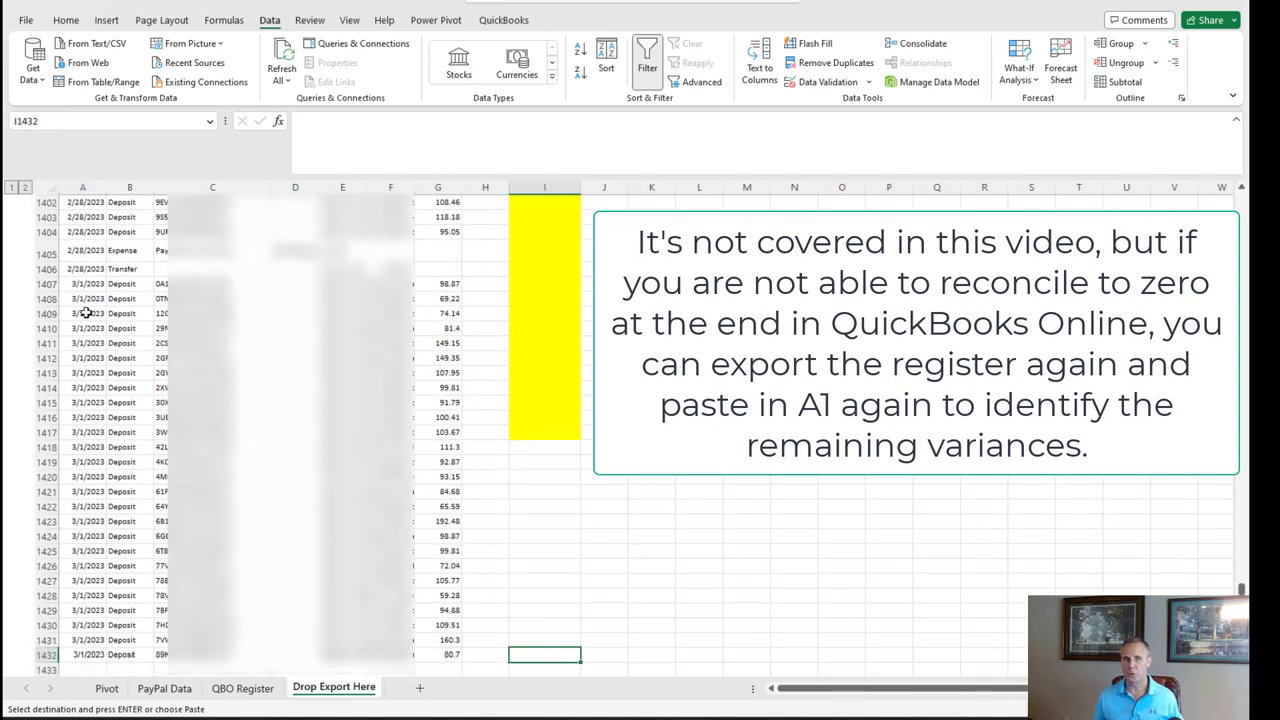
key("ctrl+shift+Up")
key("ctrl+v")
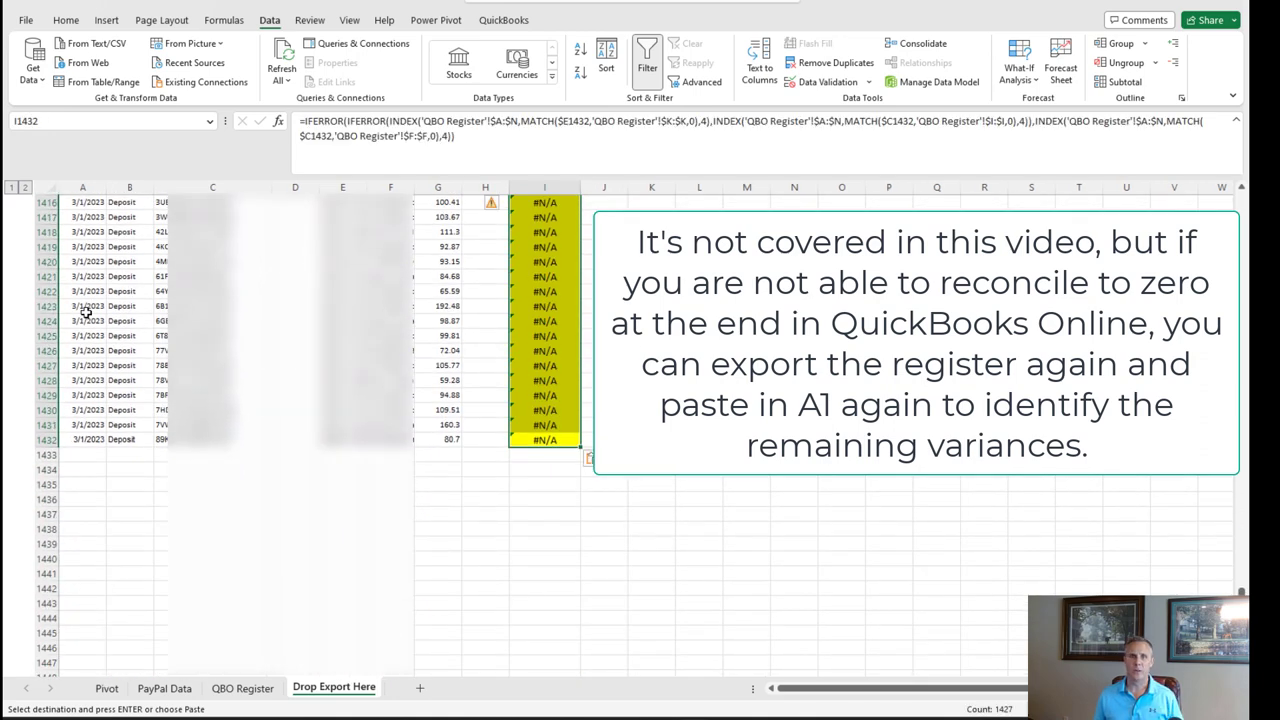
key("ctrl+Up")
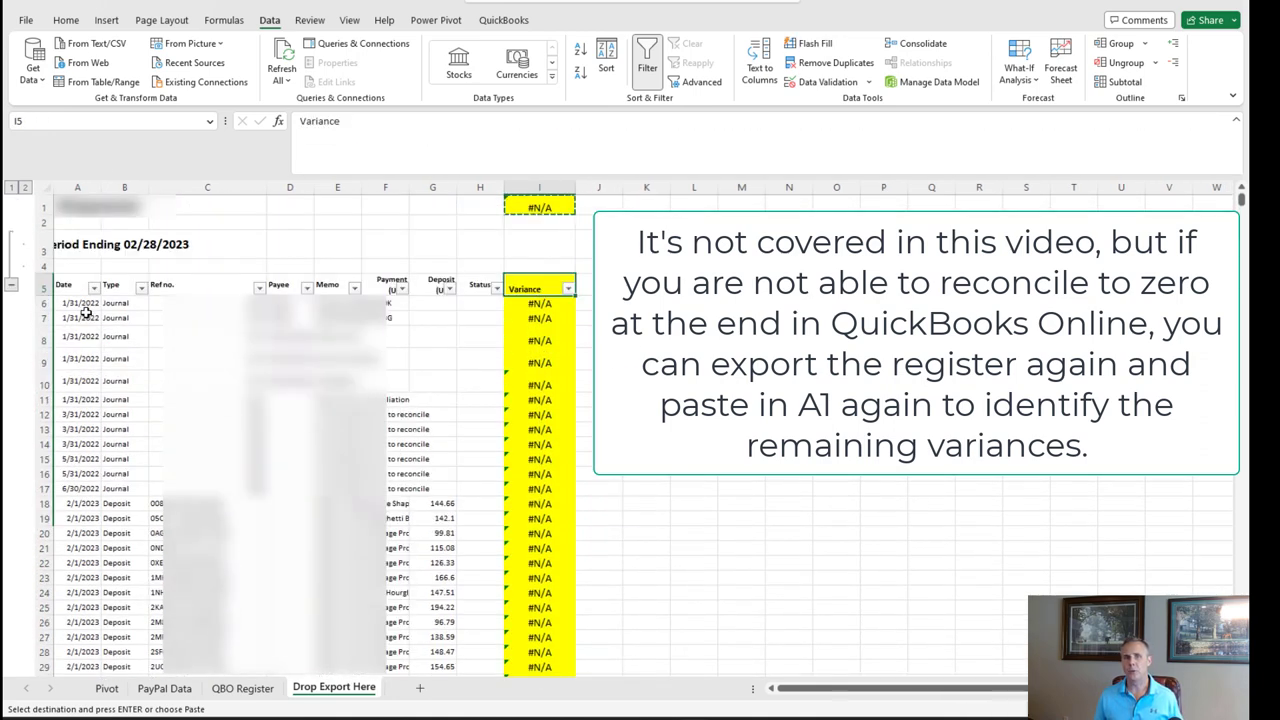